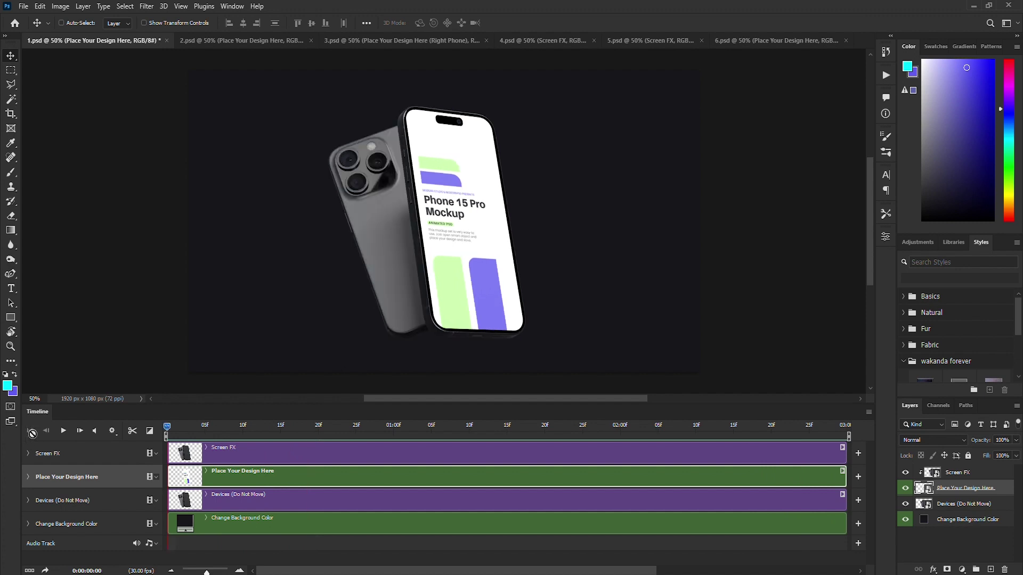
# Play the timeline animations of the mockups 2.psd, 3.psd and 4.psd to preview them
pyautogui.click(209, 41)
pyautogui.click(64, 432)
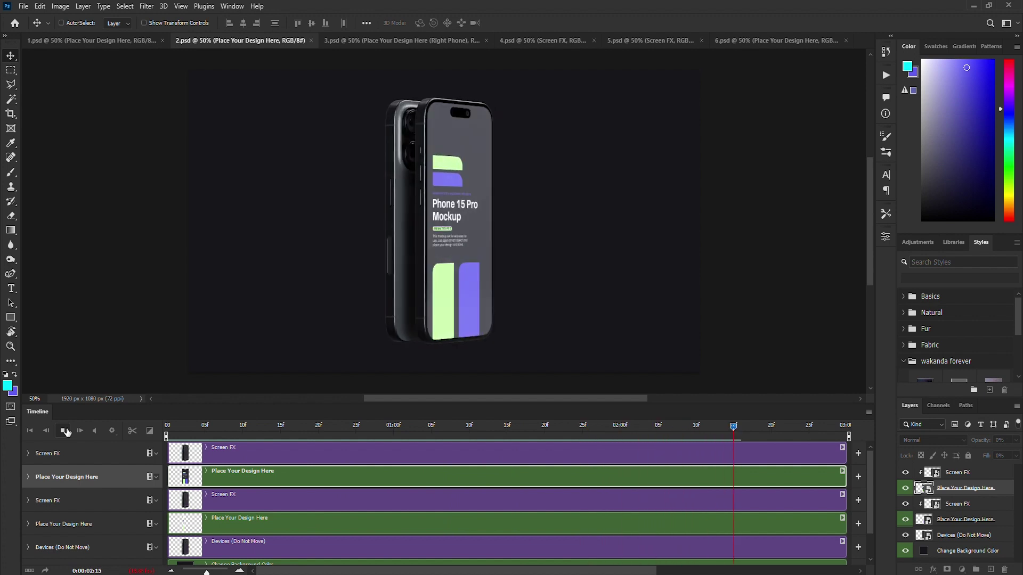
pyautogui.click(64, 431)
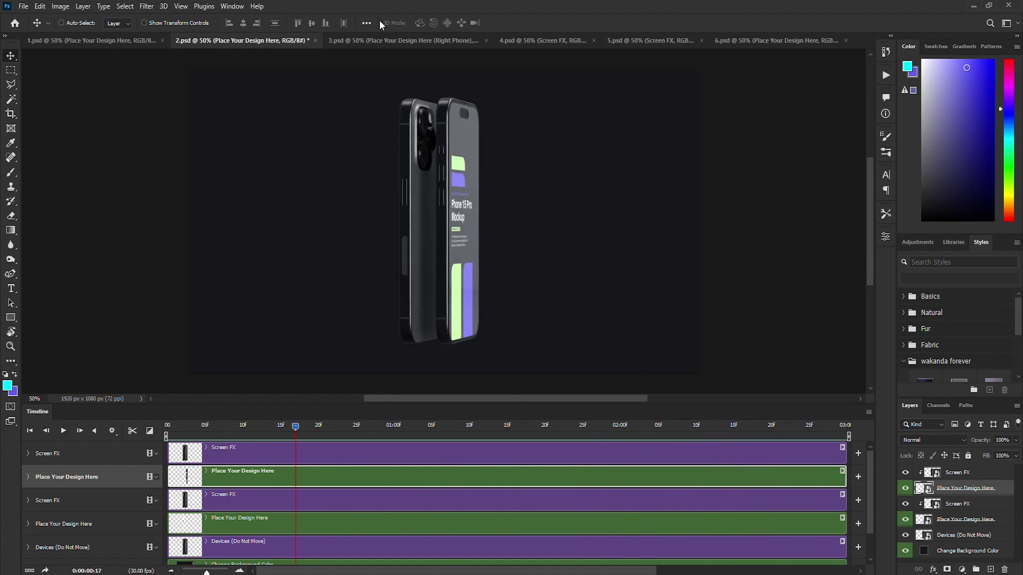
pyautogui.hotkey('ctrl', 'Tab')
pyautogui.click(62, 431)
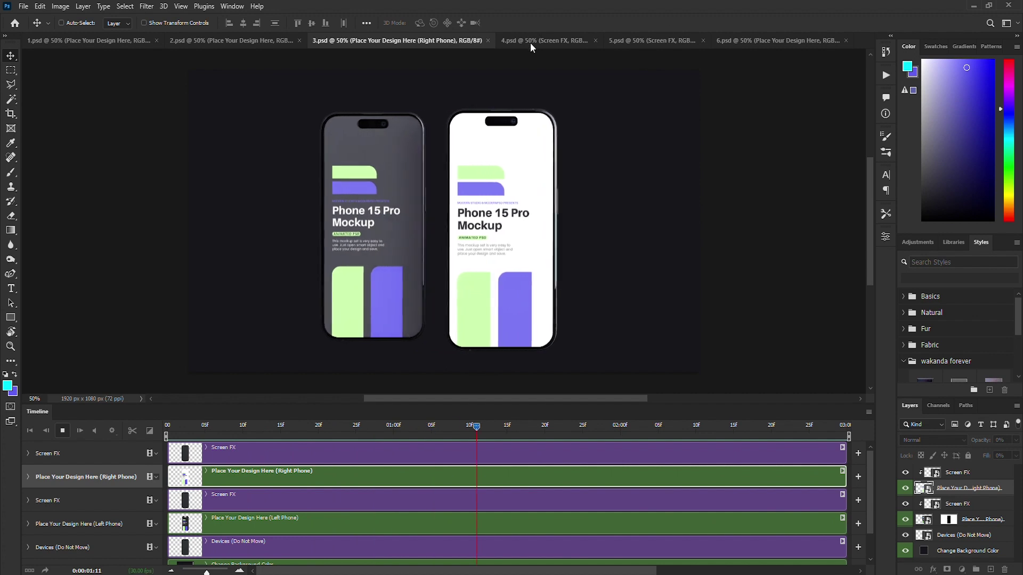
pyautogui.hotkey('ctrl', 'Tab')
pyautogui.click(64, 433)
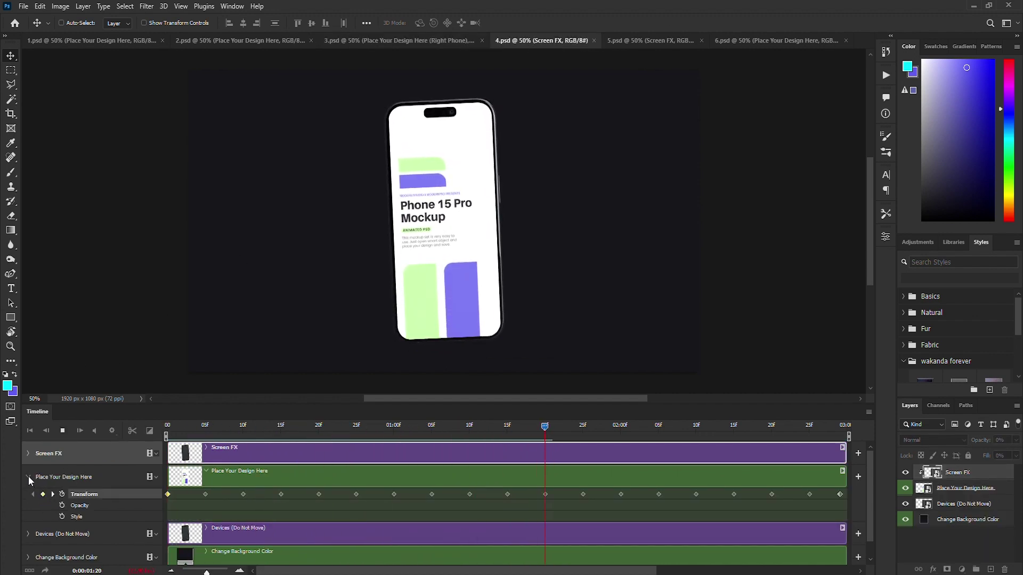
# Rewind 4.psd's timeline to the first frame, collapse the Place Your Design Here track and select that layer
pyautogui.click(30, 431)
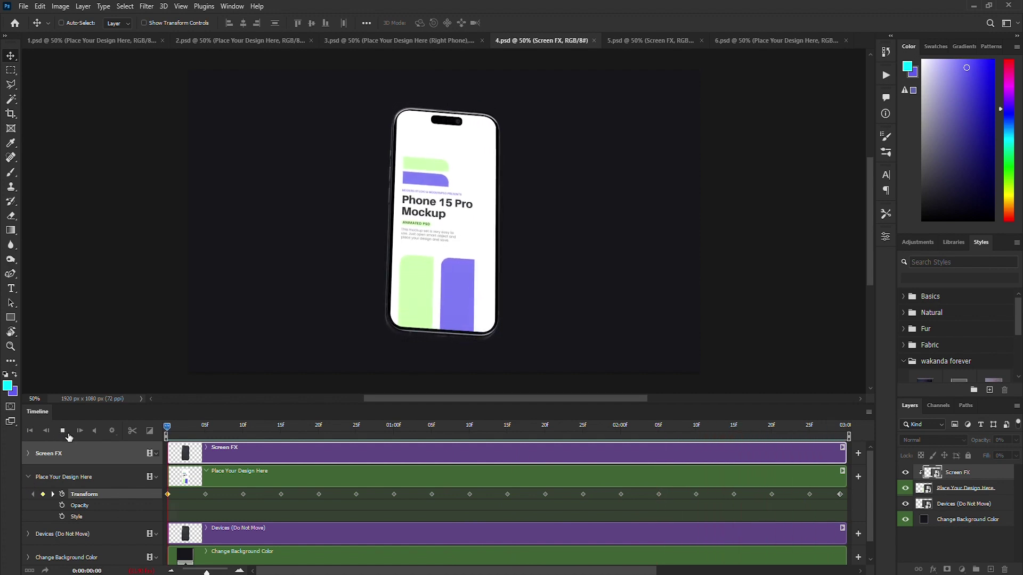
pyautogui.press('space')
pyautogui.click(29, 430)
pyautogui.click(27, 477)
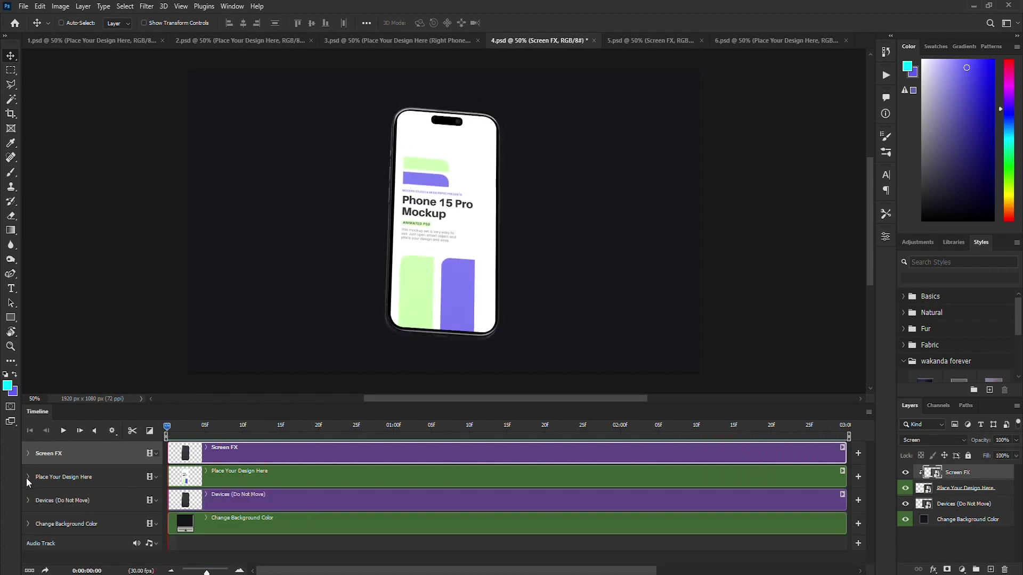
pyautogui.click(969, 491)
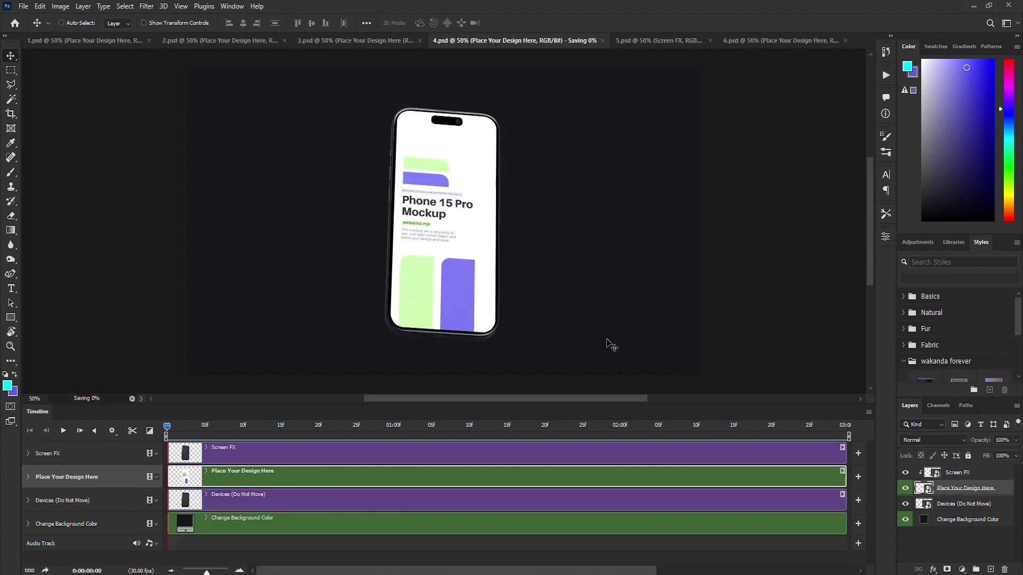
# Play the timeline animations of 5.psd and 6.psd to preview both mockups
pyautogui.click(644, 39)
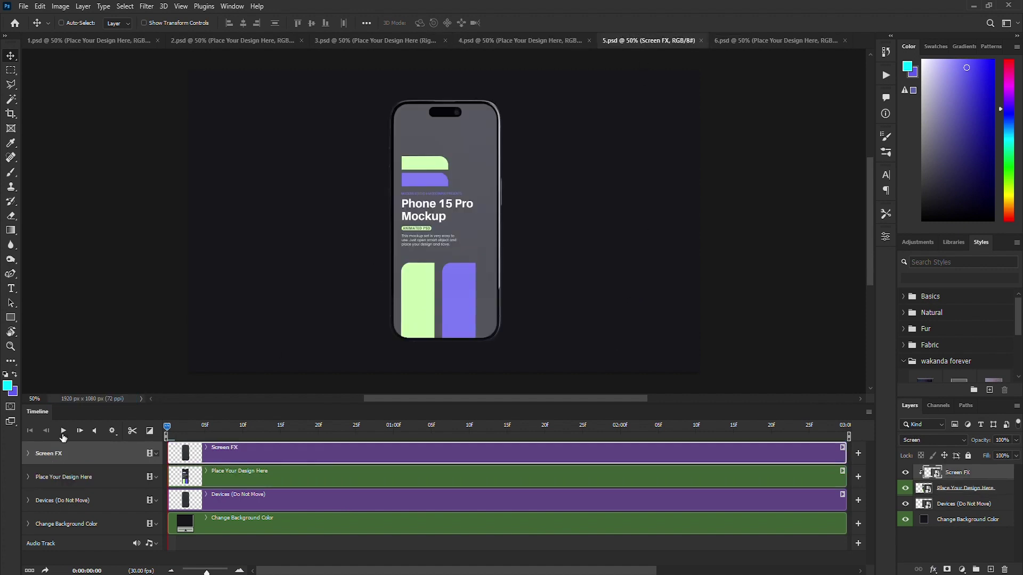
pyautogui.click(62, 432)
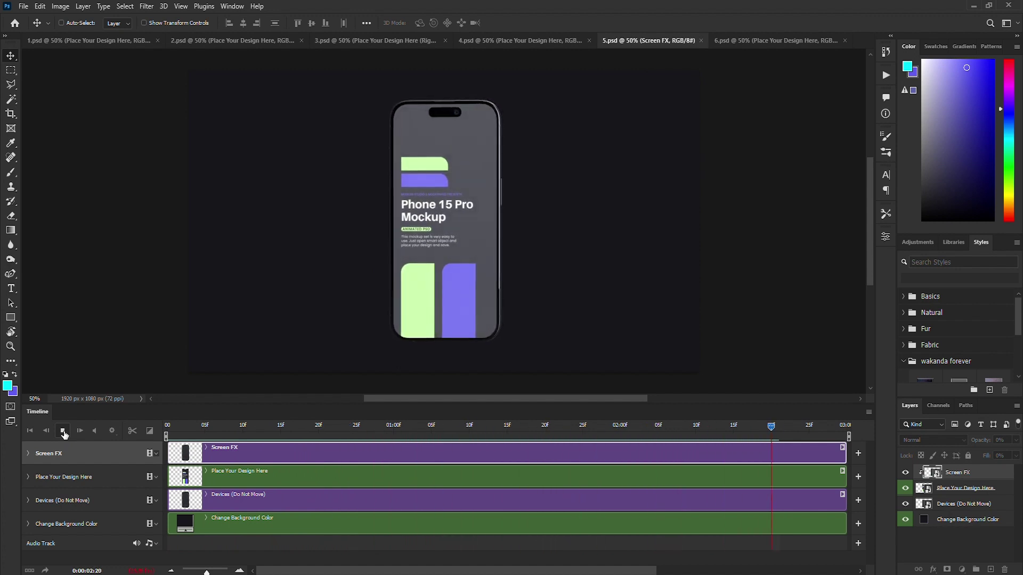
pyautogui.click(64, 433)
pyautogui.click(30, 430)
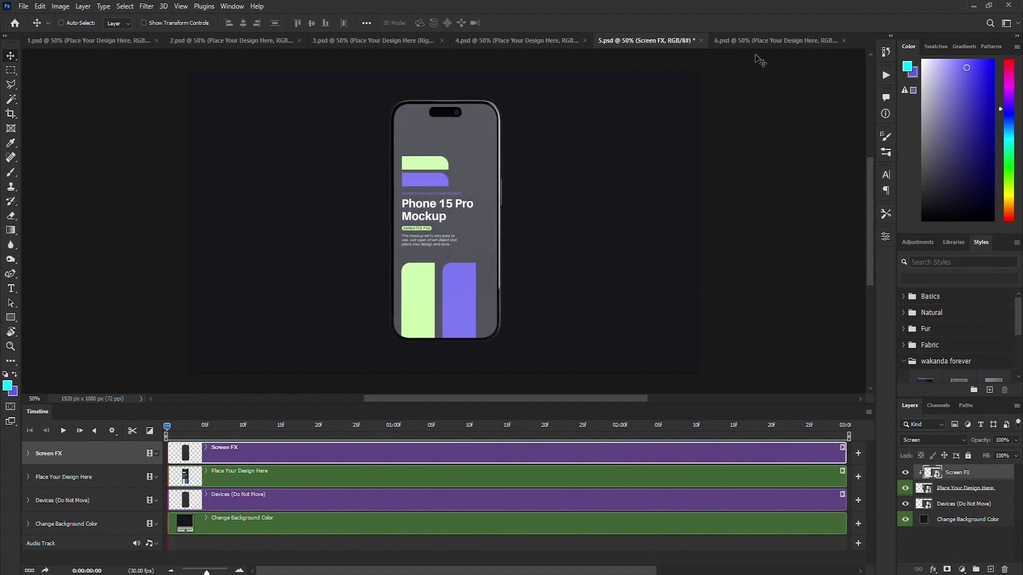
pyautogui.click(767, 40)
pyautogui.click(64, 431)
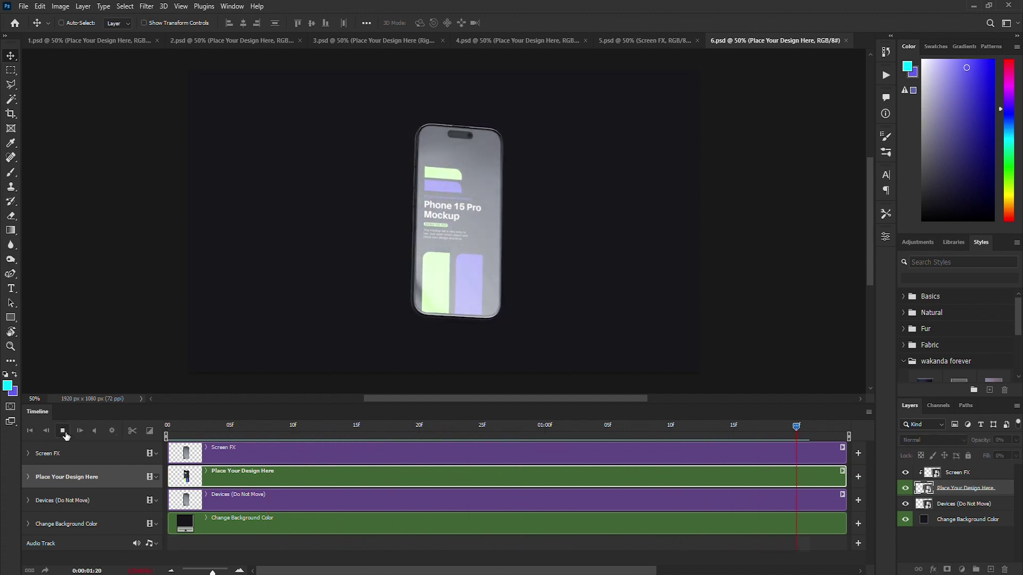
pyautogui.click(63, 432)
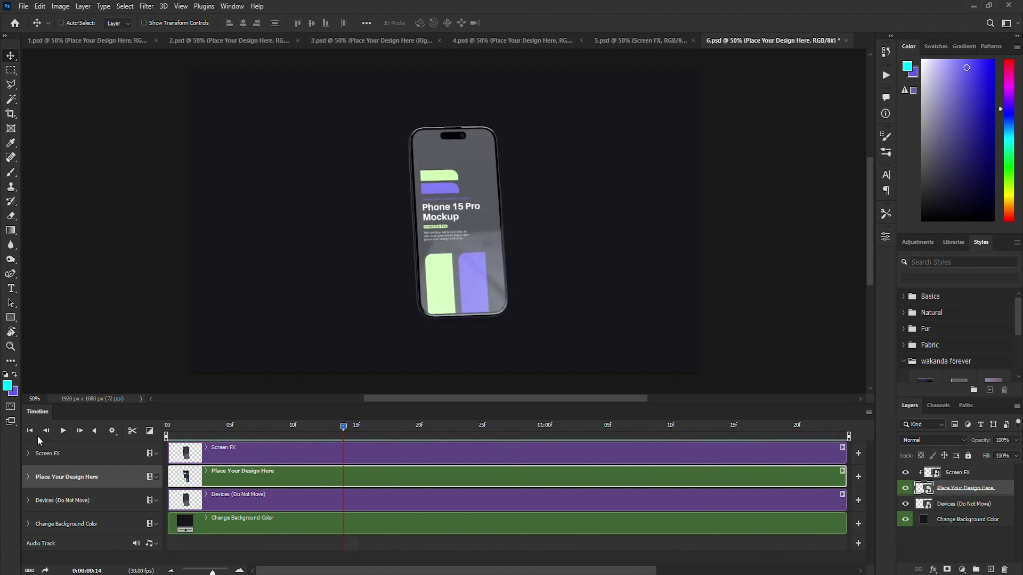
# Open the Place Your Design Here smart object of 1.psd and the photo pexels-photo-247917 from the Stock Images folder
pyautogui.click(87, 41)
pyautogui.doubleClick(924, 488)
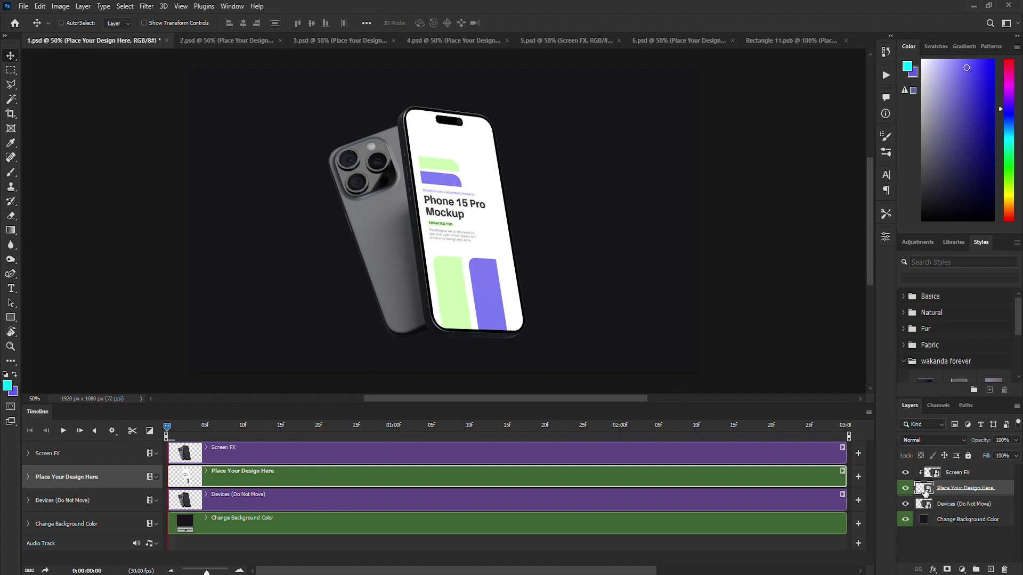
pyautogui.click(24, 6)
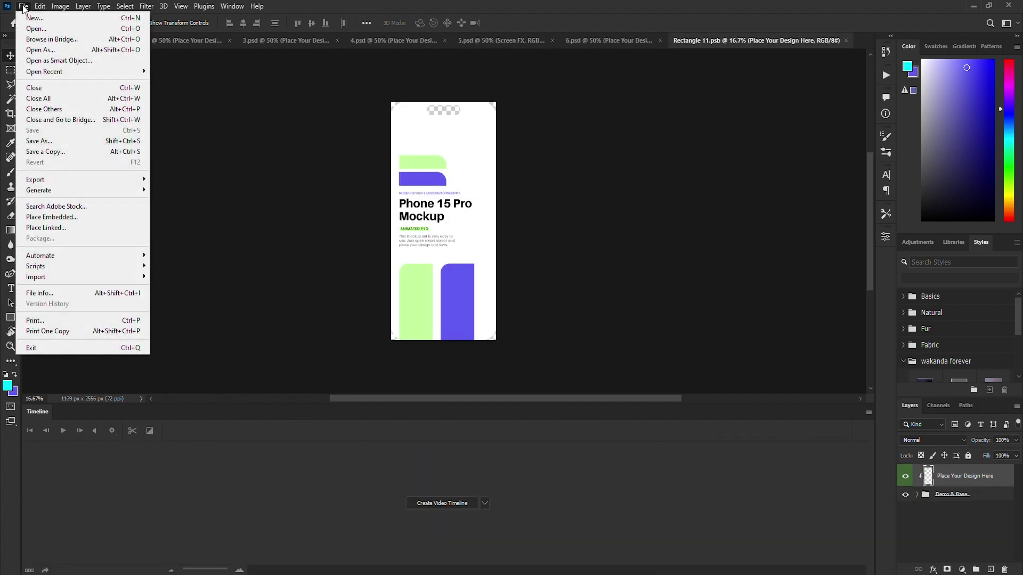
pyautogui.click(32, 29)
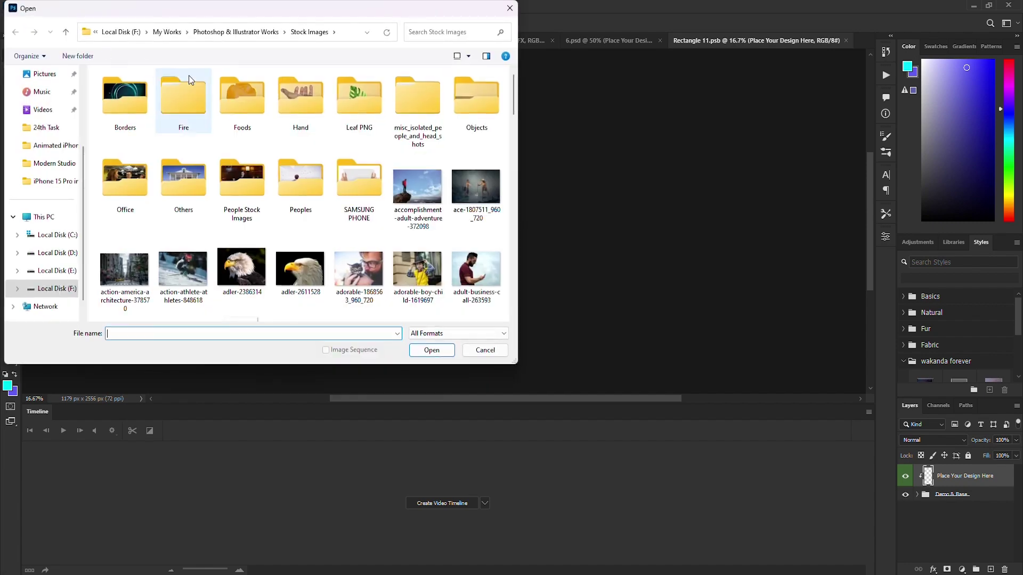
pyautogui.scroll(-5, 450, 279)
pyautogui.scroll(-3, 450, 282)
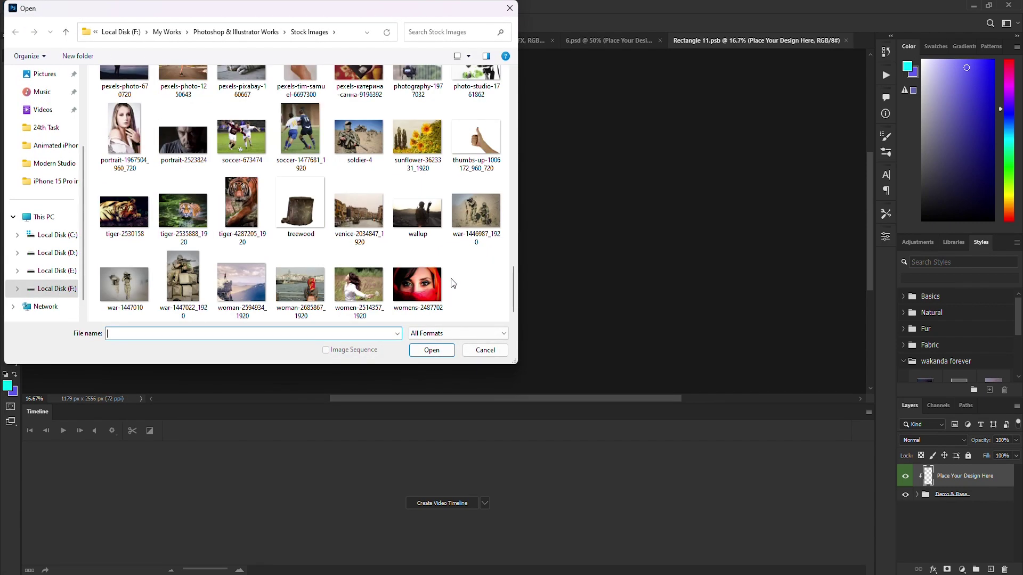
pyautogui.moveTo(515, 294); pyautogui.dragTo(519, 258)
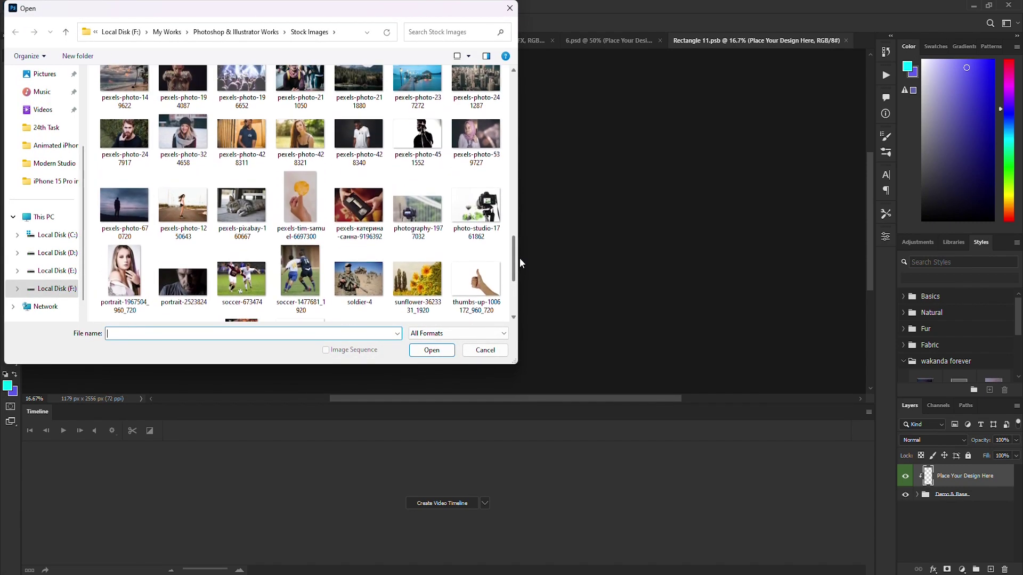
pyautogui.doubleClick(141, 151)
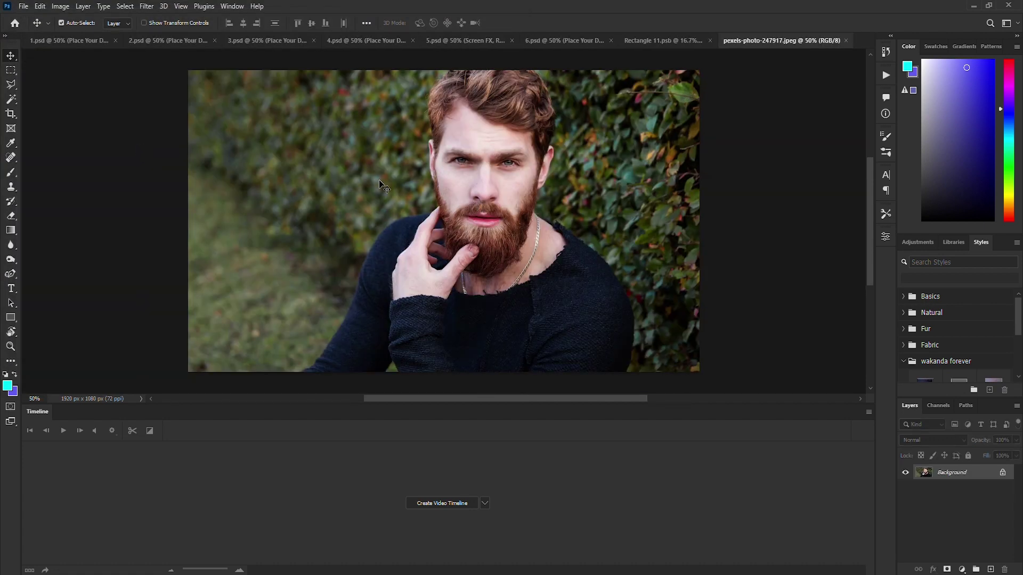
# Copy the entire photo with a rectangular marquee selection, close it and paste it into Rectangle 11.psb
pyautogui.click(10, 72)
pyautogui.moveTo(167, 61); pyautogui.dragTo(817, 383)
pyautogui.click(41, 5)
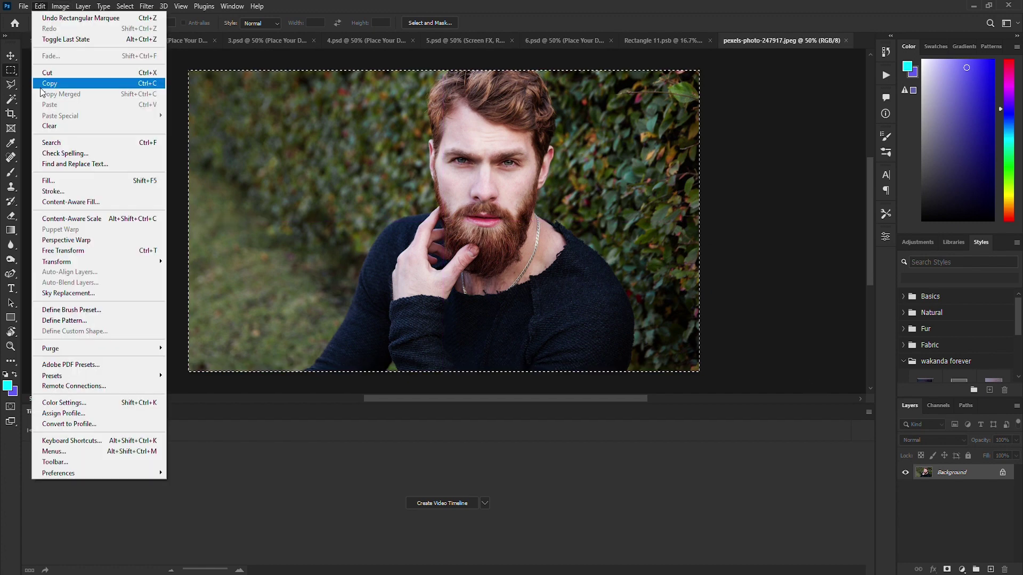
pyautogui.click(53, 83)
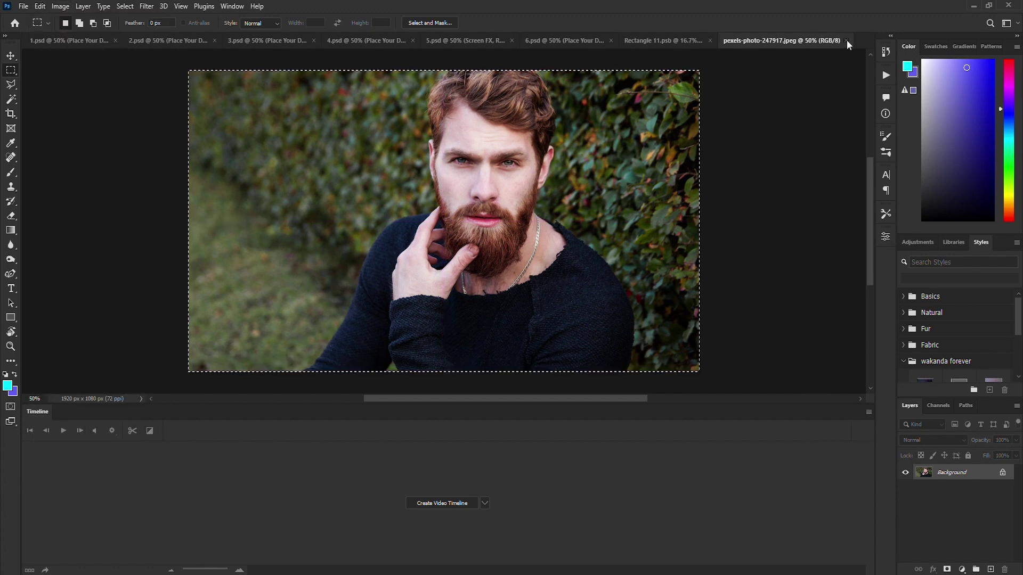
pyautogui.click(847, 41)
pyautogui.click(40, 5)
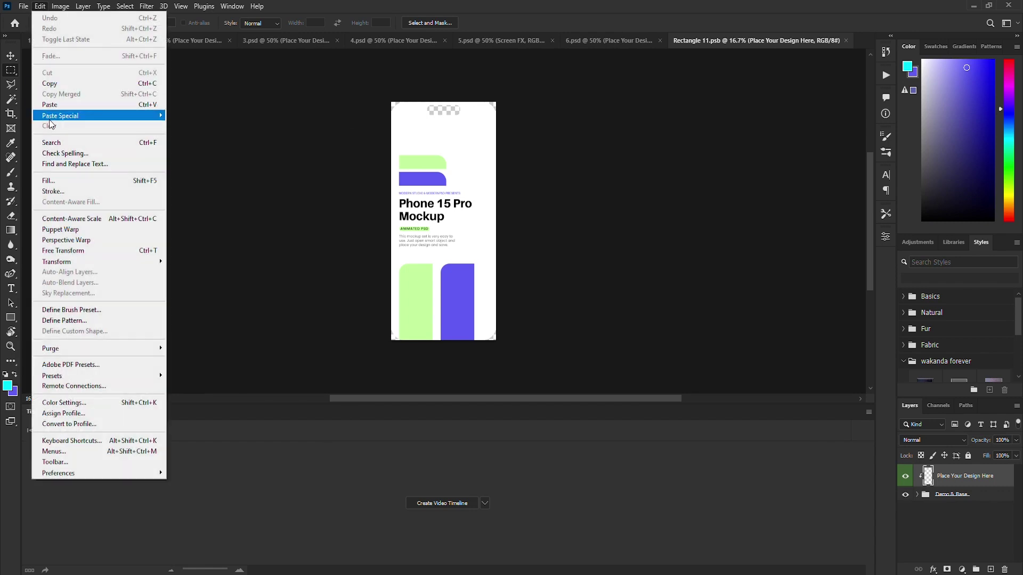
pyautogui.click(53, 104)
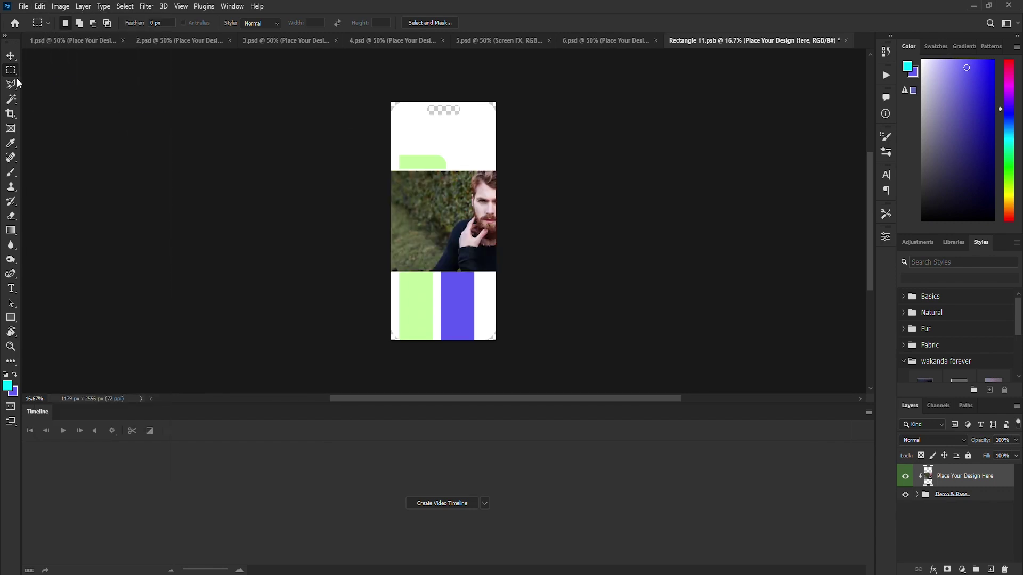
# Enlarge the pasted photo by repeating the last transform and reposition it so the face shows below the notch
pyautogui.click(11, 56)
pyautogui.moveTo(468, 205); pyautogui.dragTo(457, 134)
pyautogui.click(40, 6)
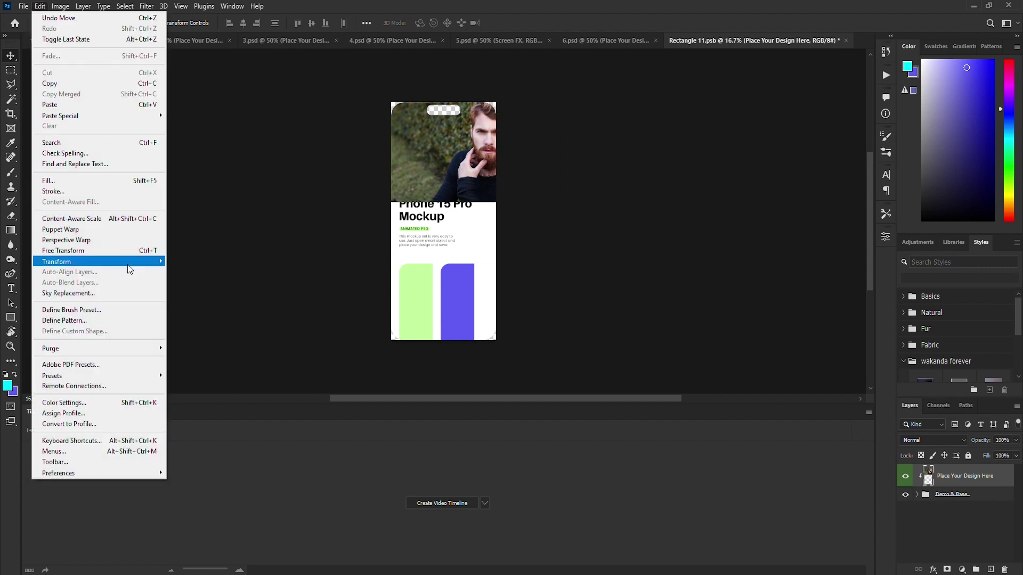
pyautogui.moveTo(126, 263)
pyautogui.click(181, 264)
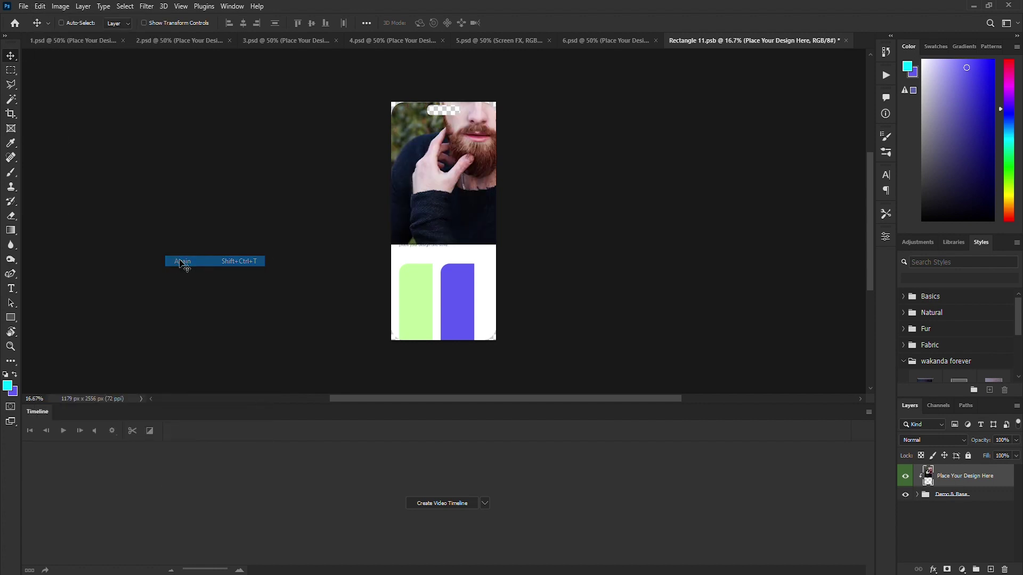
pyautogui.moveTo(458, 203); pyautogui.dragTo(448, 273)
# Scale the photo to about 113% and position it to fill the whole phone screen area
pyautogui.click(40, 7)
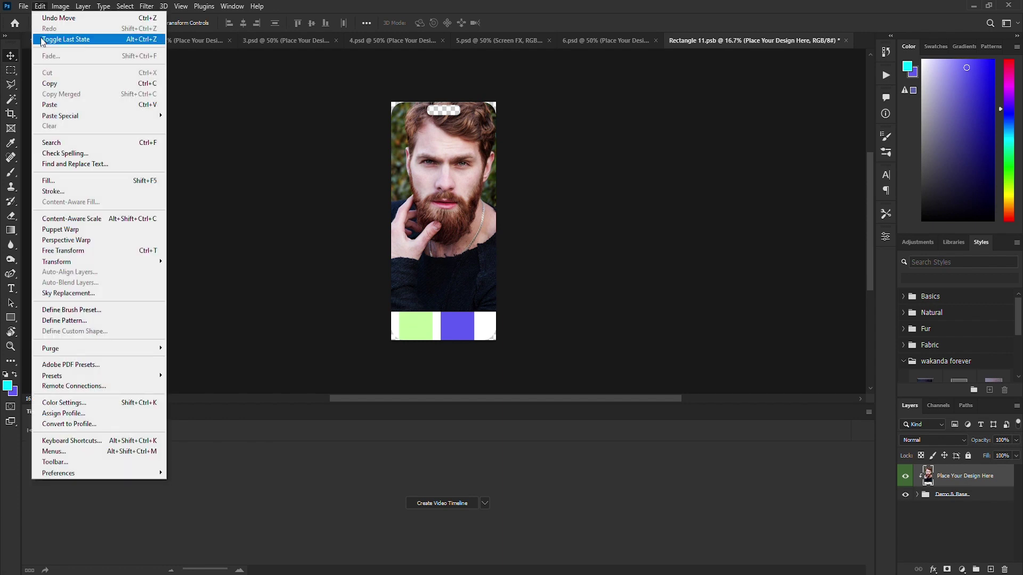
pyautogui.moveTo(149, 262)
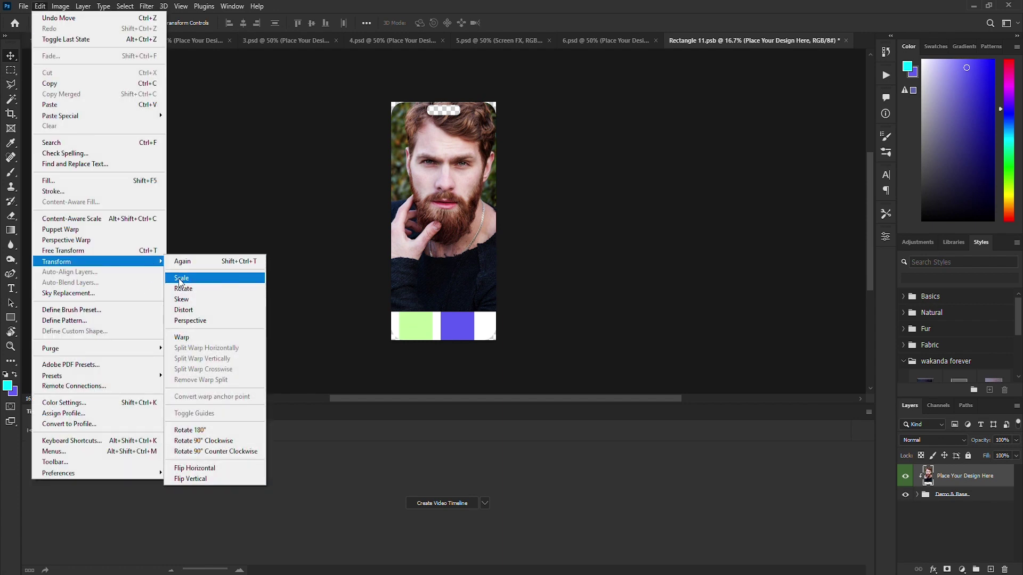
pyautogui.click(195, 278)
pyautogui.moveTo(597, 312); pyautogui.dragTo(646, 341)
pyautogui.moveTo(439, 266); pyautogui.dragTo(416, 267)
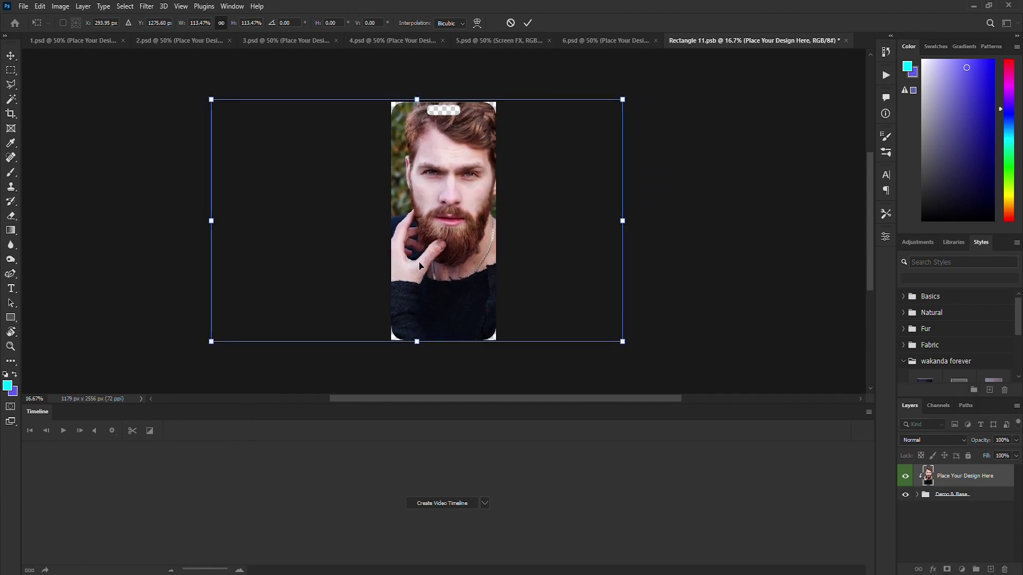
pyautogui.press('Return')
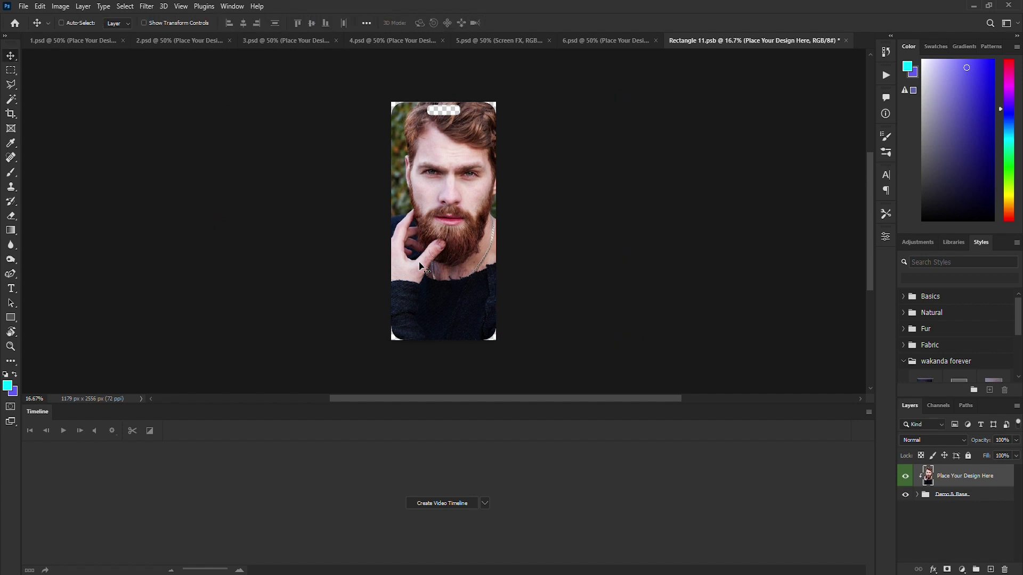
# Release the Place Your Design Here layer's clipping mask and create it again over the Demo & Base group
pyautogui.press('t')
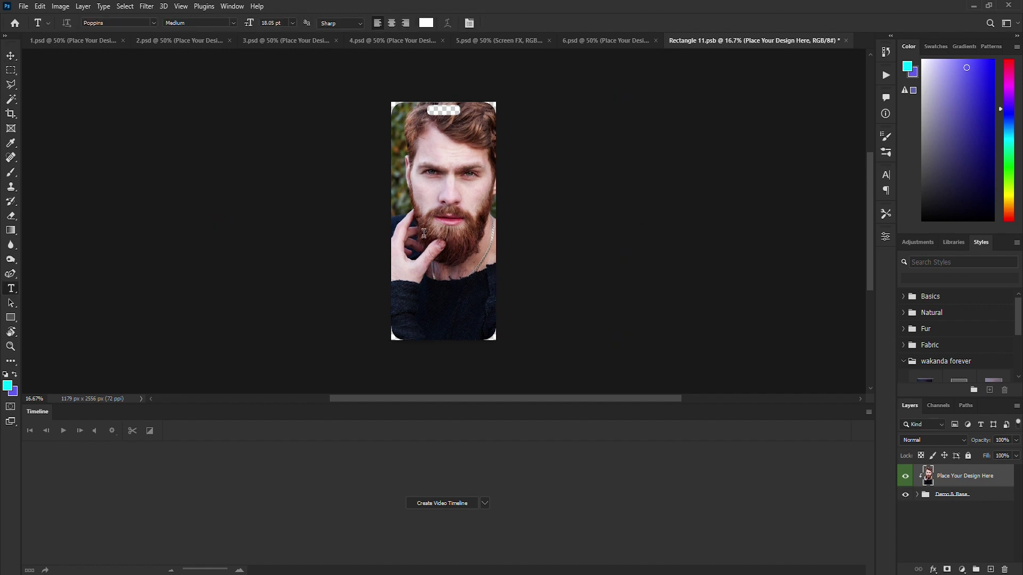
pyautogui.click(10, 55)
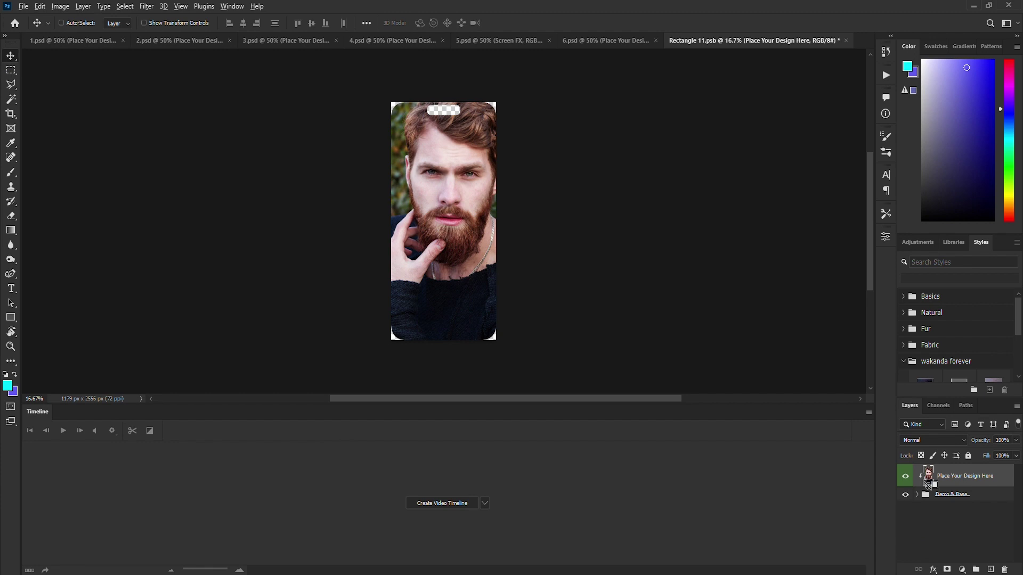
pyautogui.moveTo(928, 482); pyautogui.dragTo(313, 182)
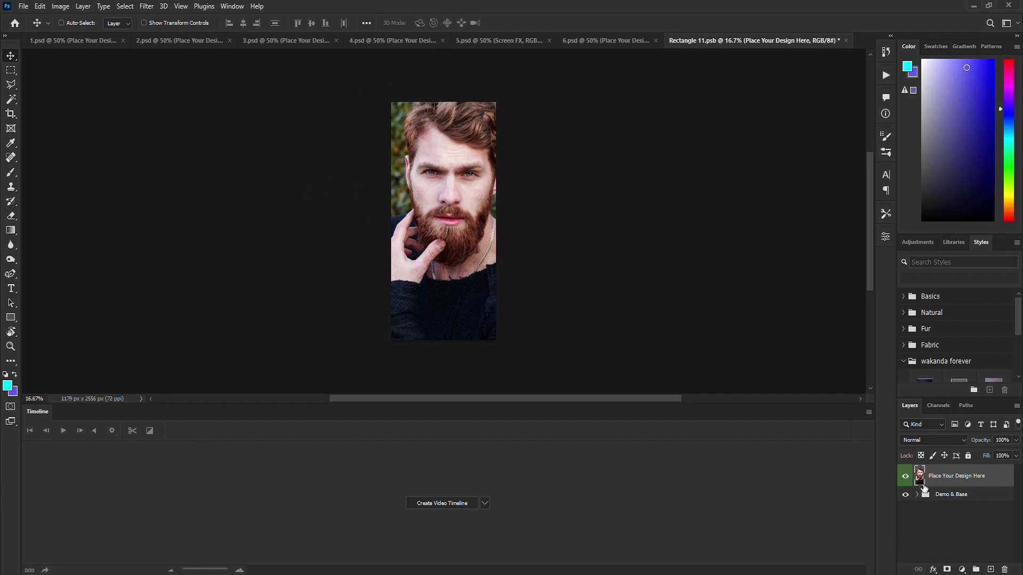
pyautogui.moveTo(924, 487); pyautogui.dragTo(922, 485)
pyautogui.rightClick(937, 482)
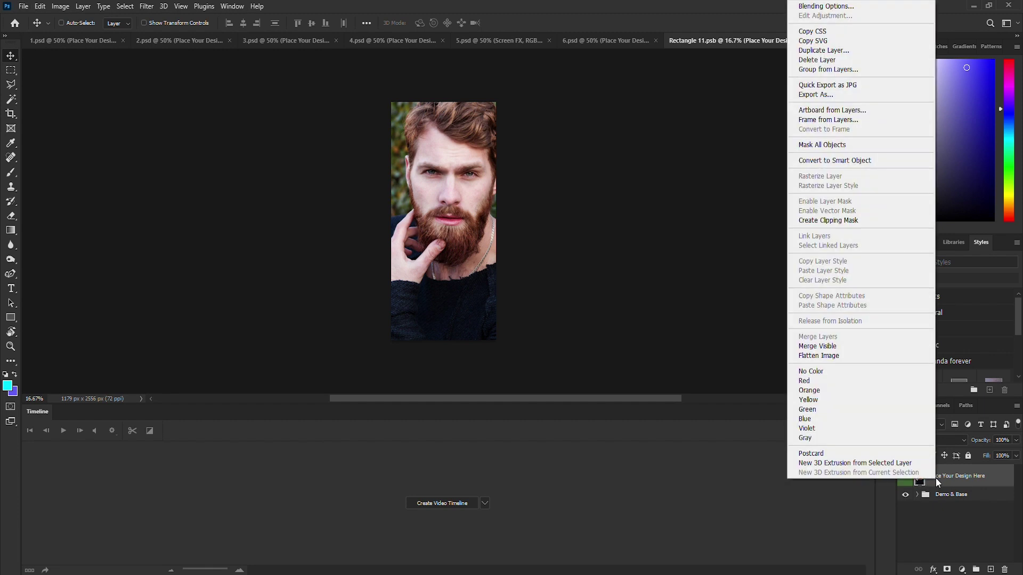
pyautogui.click(882, 220)
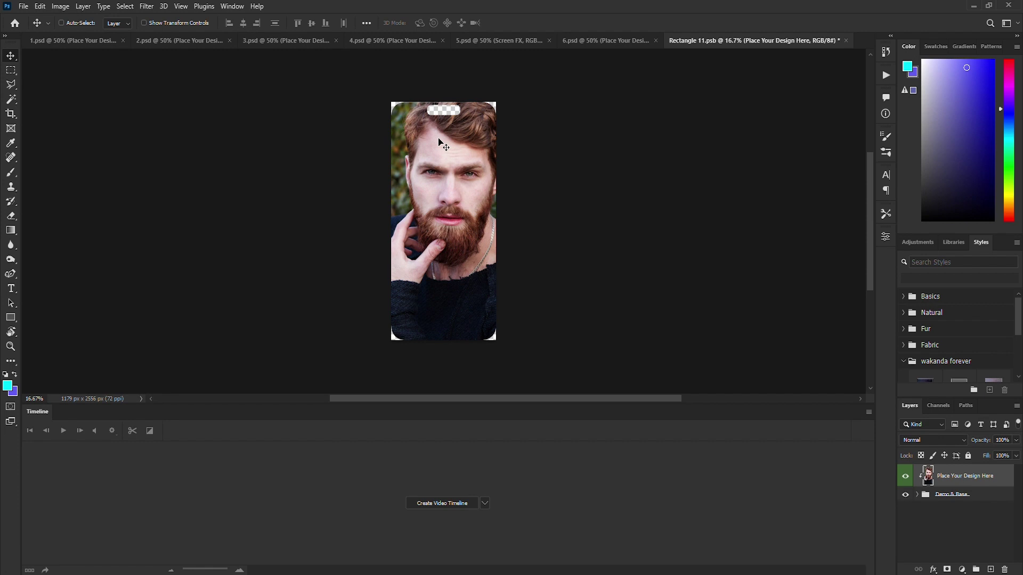
# Save the edited smart object document Rectangle 11.psb
pyautogui.click(22, 6)
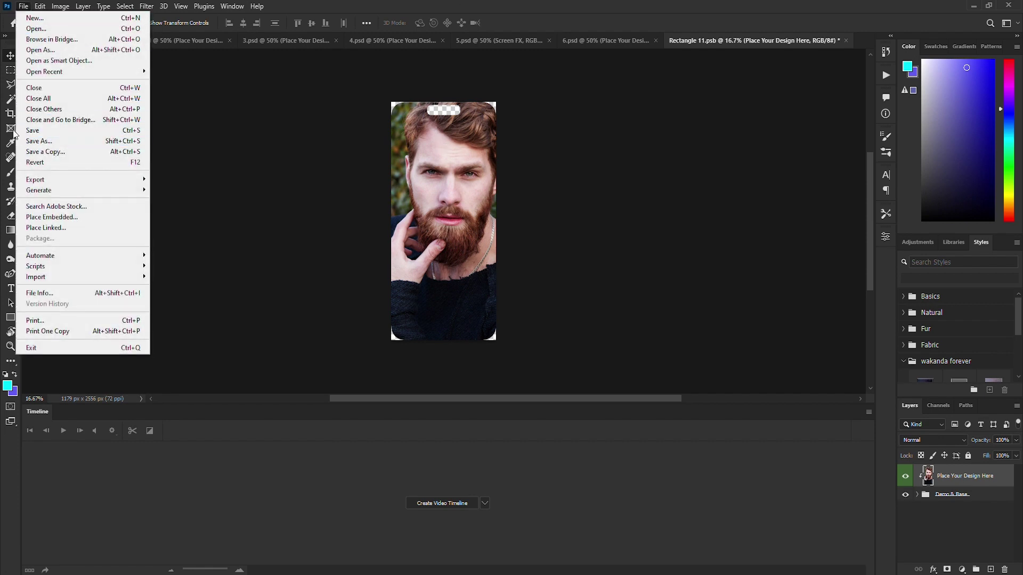
pyautogui.click(30, 133)
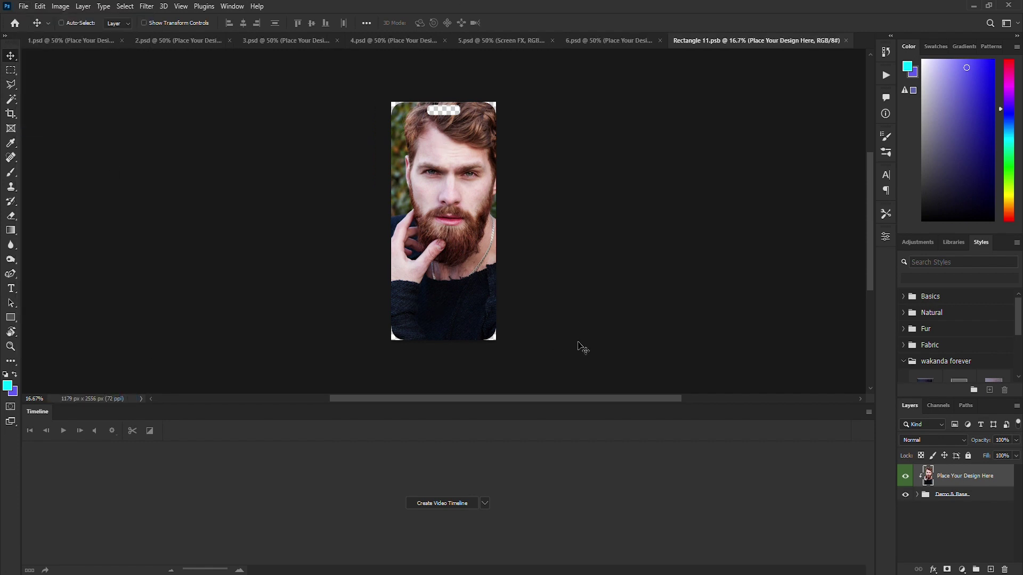
# Close the saved smart object document, preview the timeline animation of 1.psd and return it to the first frame
pyautogui.click(846, 41)
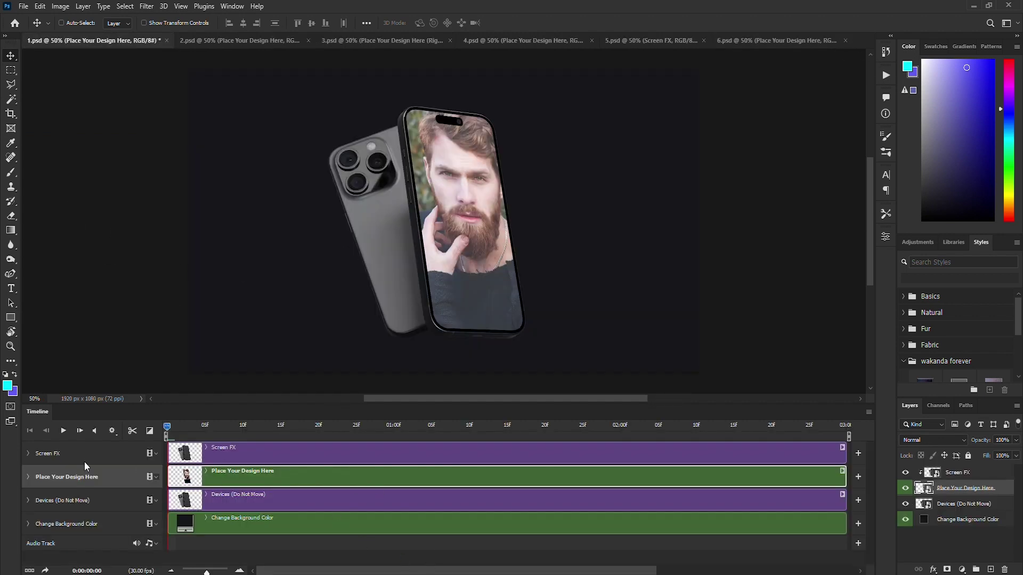
pyautogui.click(61, 431)
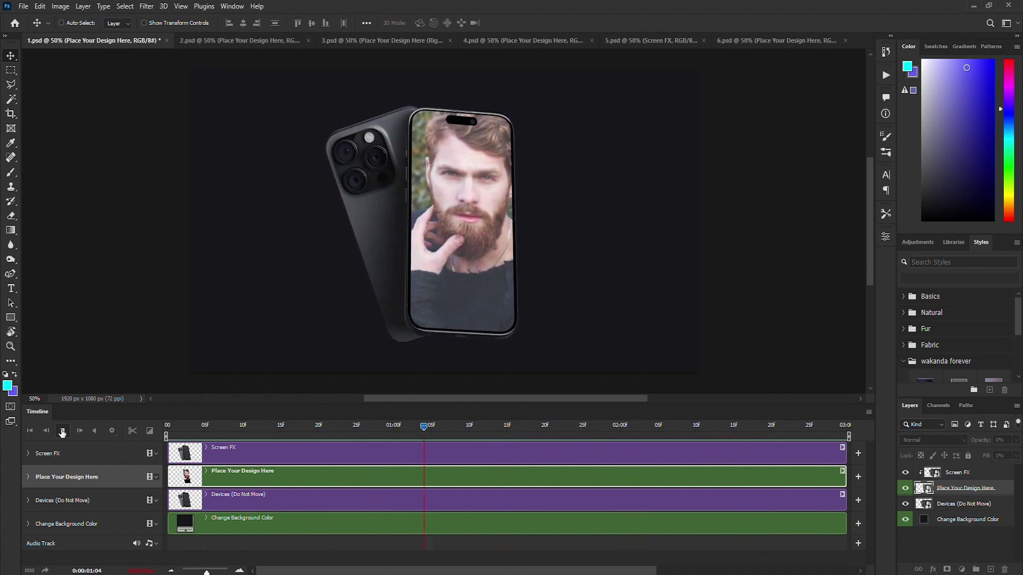
pyautogui.click(62, 430)
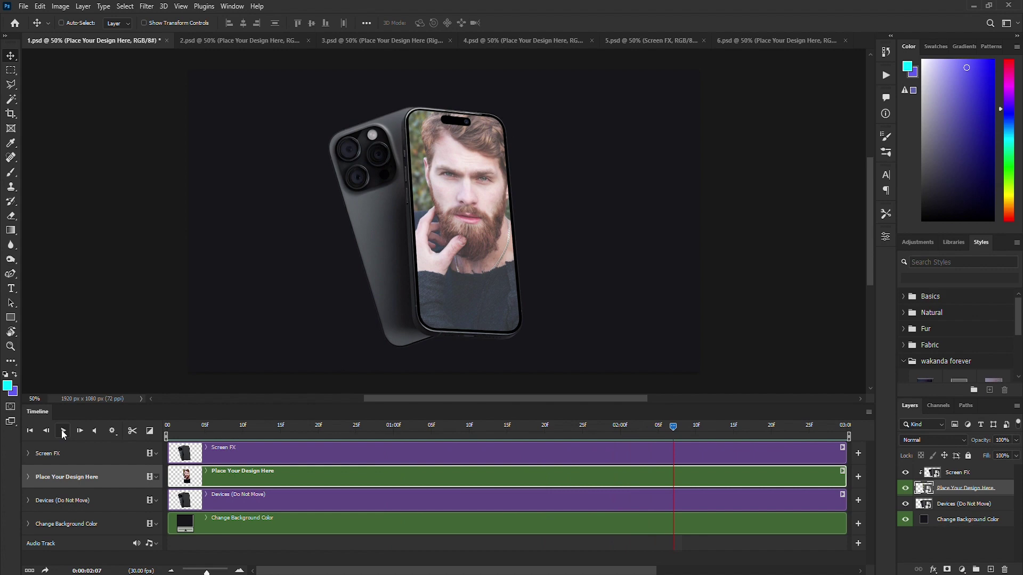
pyautogui.click(30, 431)
# Start a Save for Web (Legacy) export of 1.psd with GIF as the file format
pyautogui.click(24, 6)
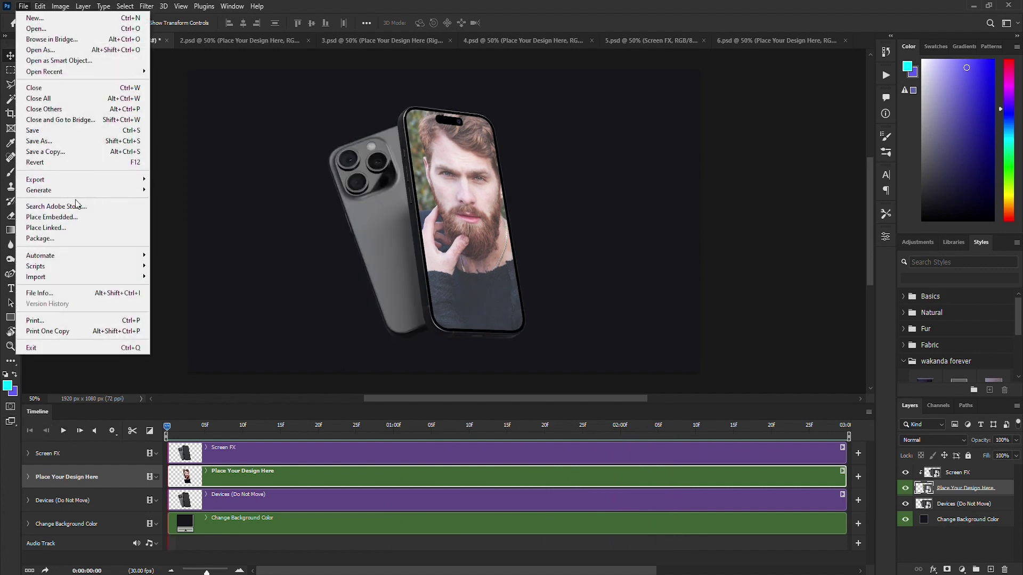
pyautogui.moveTo(62, 186)
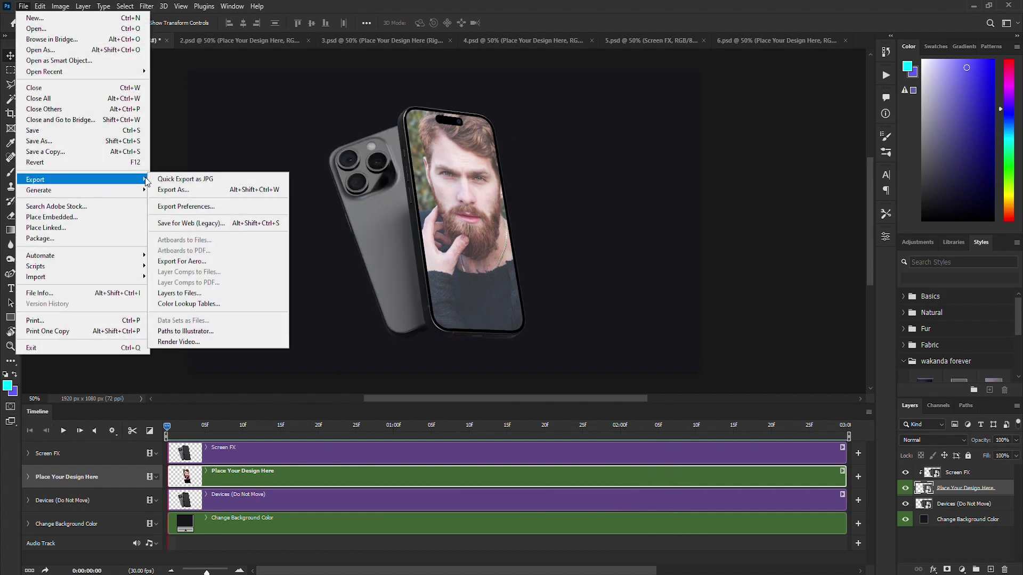
pyautogui.click(199, 223)
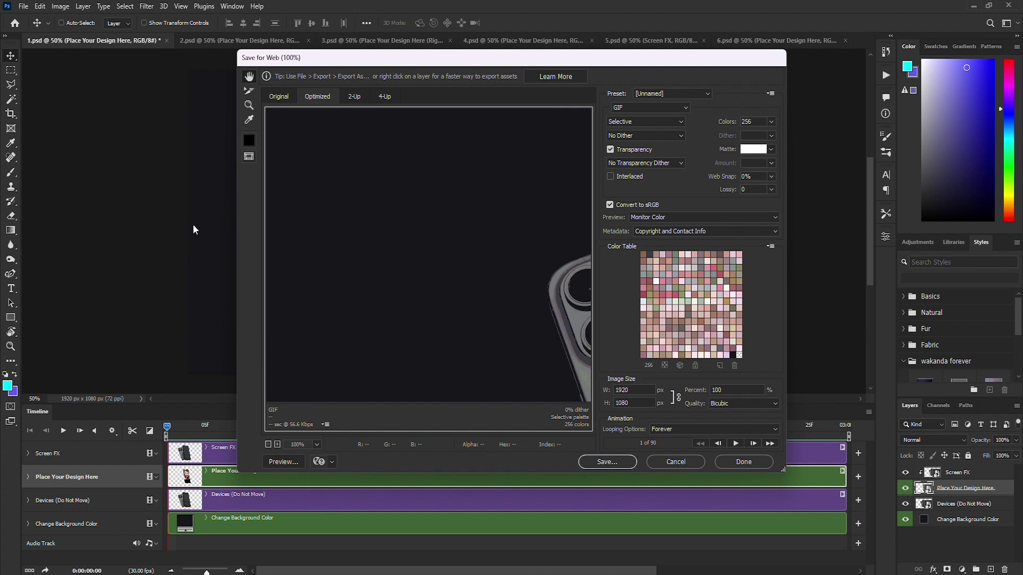
pyautogui.click(650, 107)
pyautogui.click(623, 119)
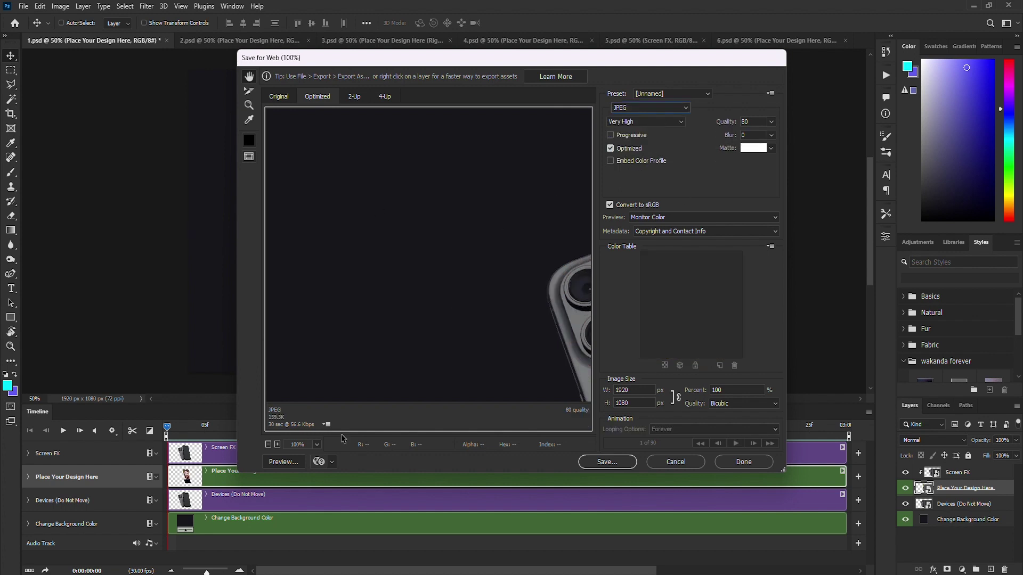
pyautogui.click(268, 445)
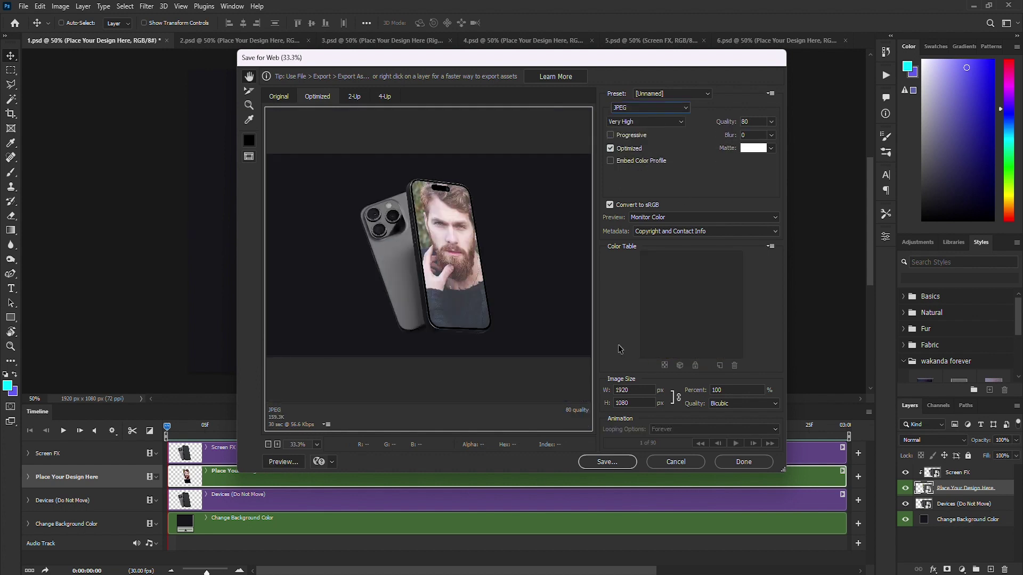
pyautogui.click(647, 108)
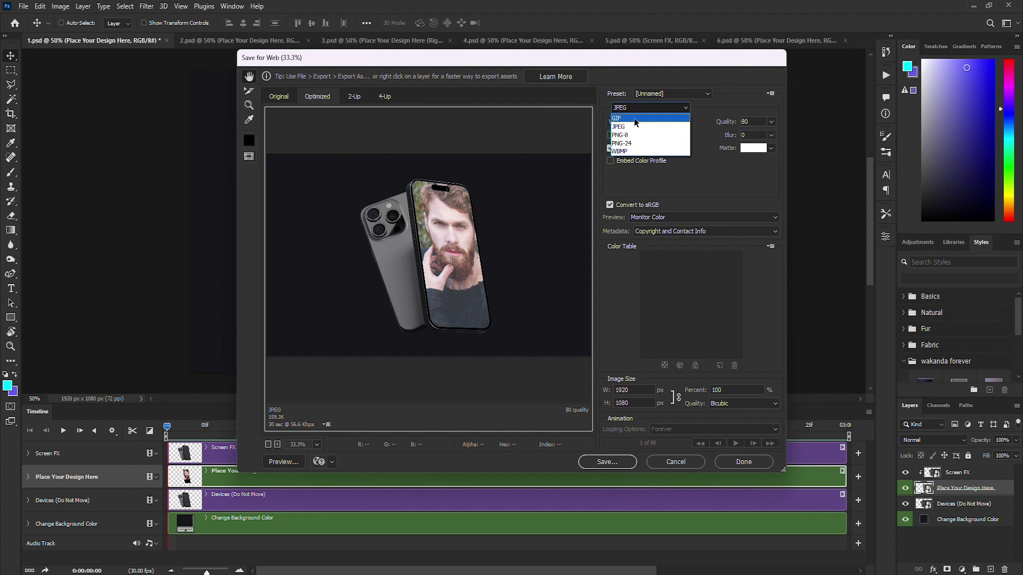
pyautogui.click(644, 118)
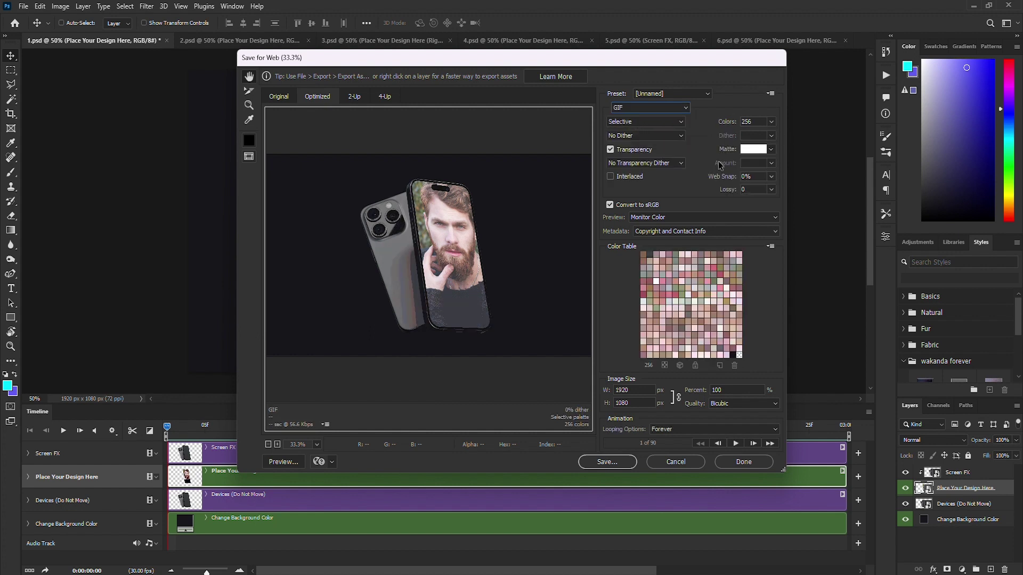
# Set the GIF export's image width to 800 px with the proportions kept
pyautogui.click(634, 391)
pyautogui.write('800')
pyautogui.click(388, 264)
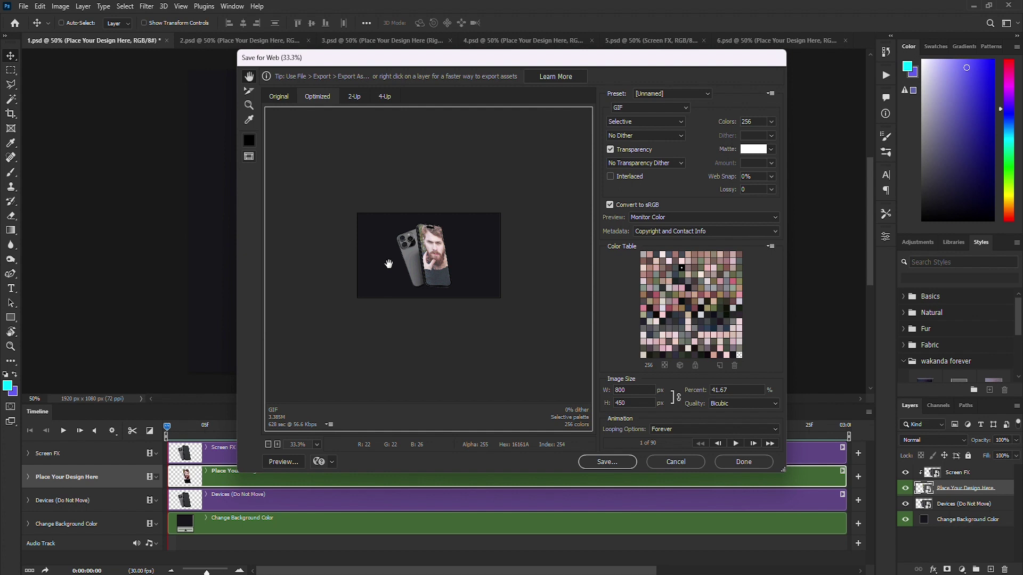
# Save the GIF export into a new folder at the chosen location
pyautogui.click(606, 463)
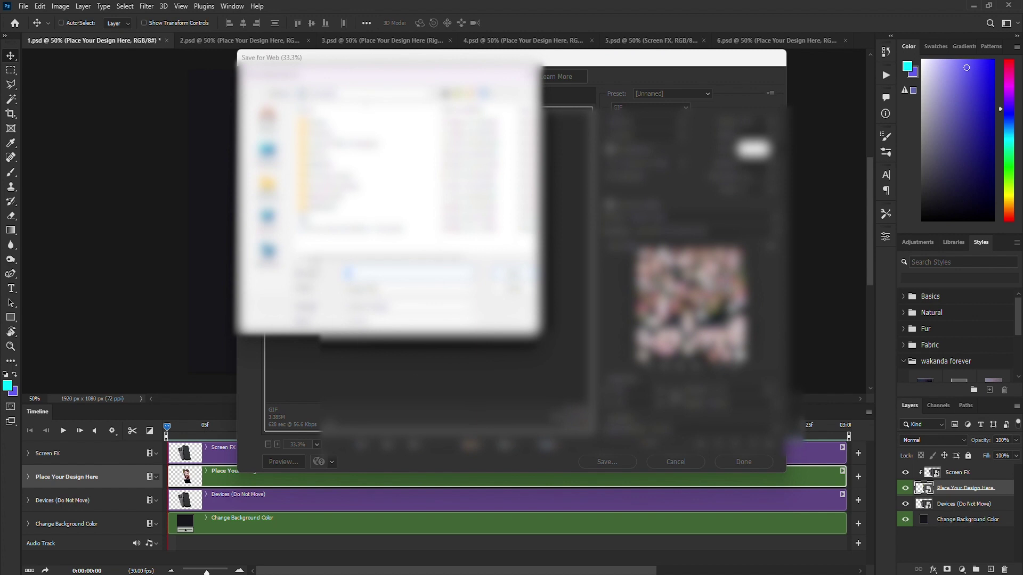
pyautogui.click(266, 216)
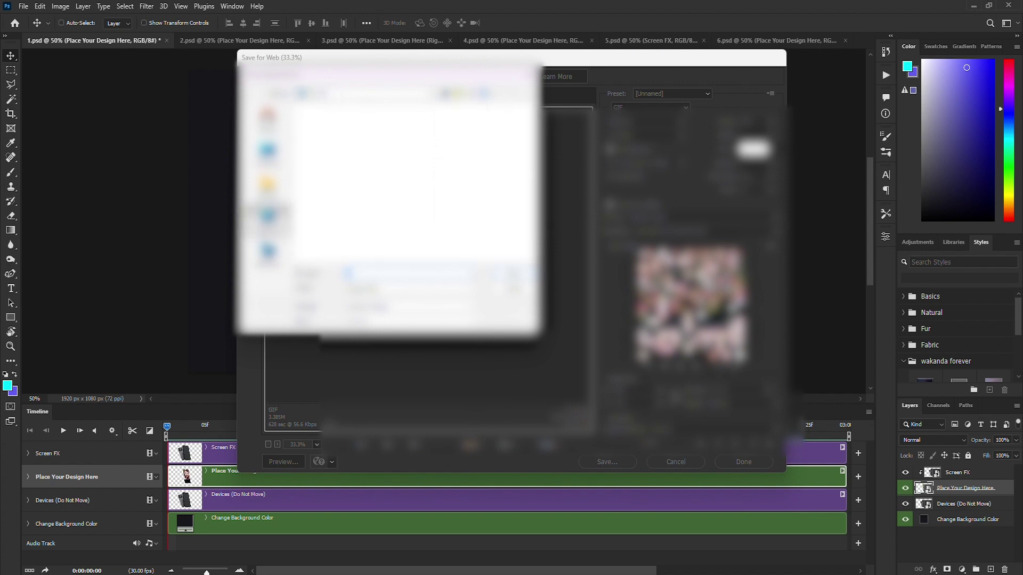
pyautogui.doubleClick(368, 220)
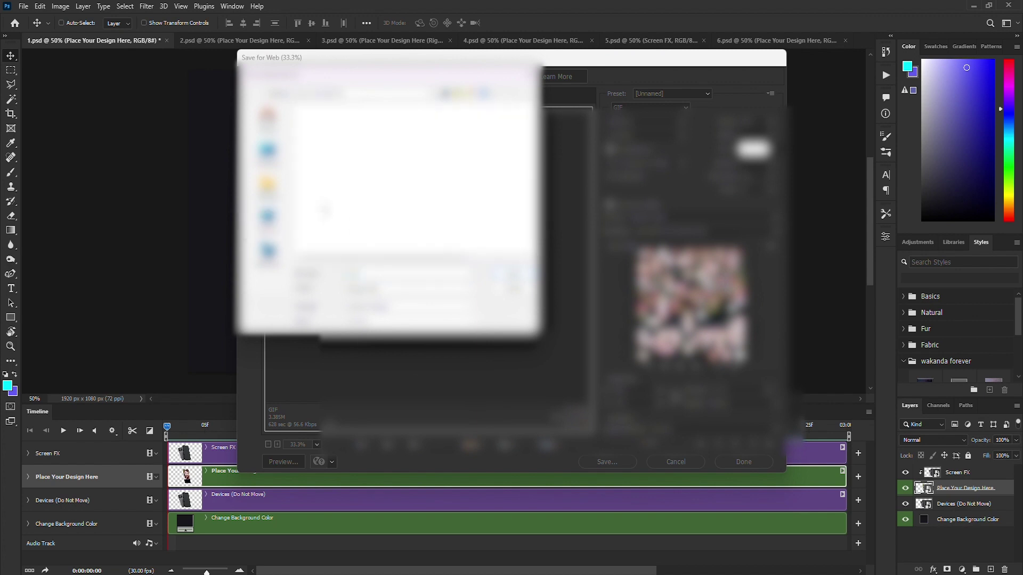
pyautogui.doubleClick(325, 167)
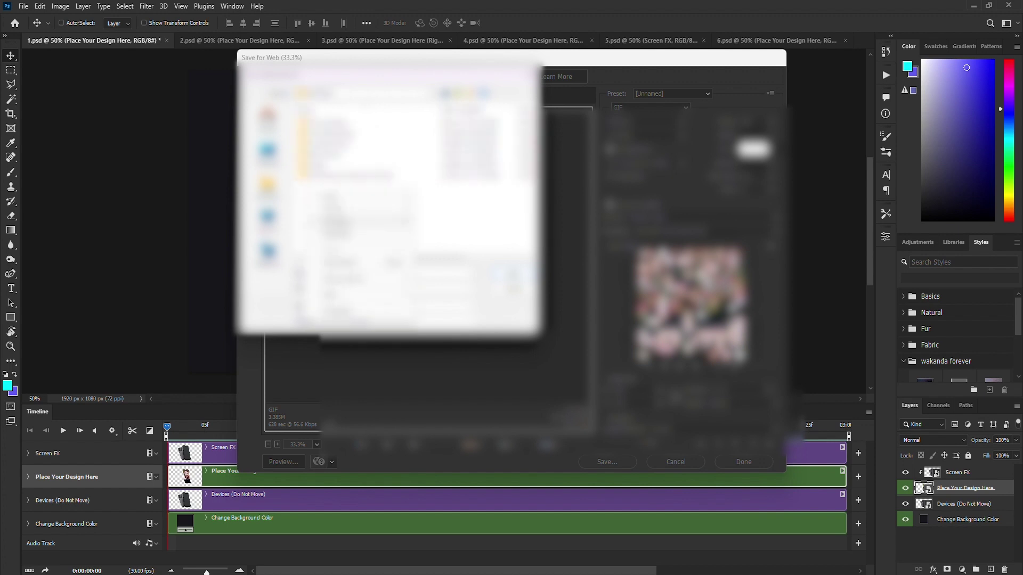
pyautogui.click(324, 184)
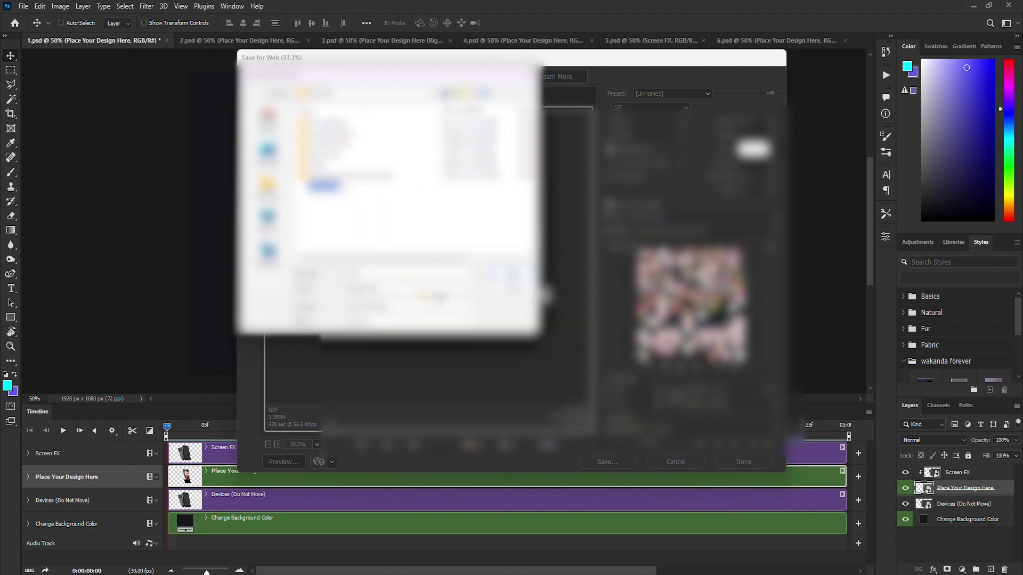
pyautogui.click(435, 300)
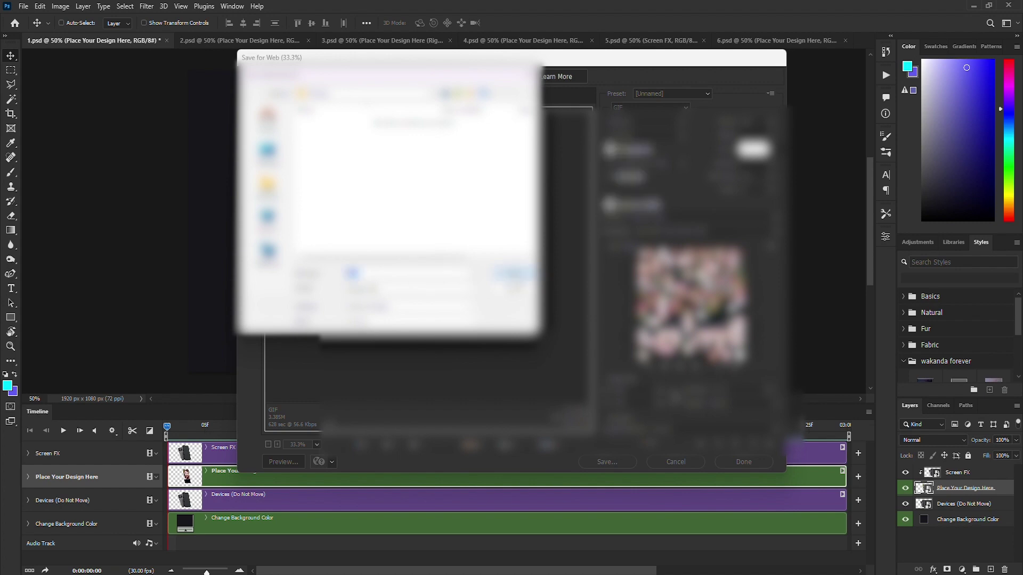
pyautogui.click(519, 276)
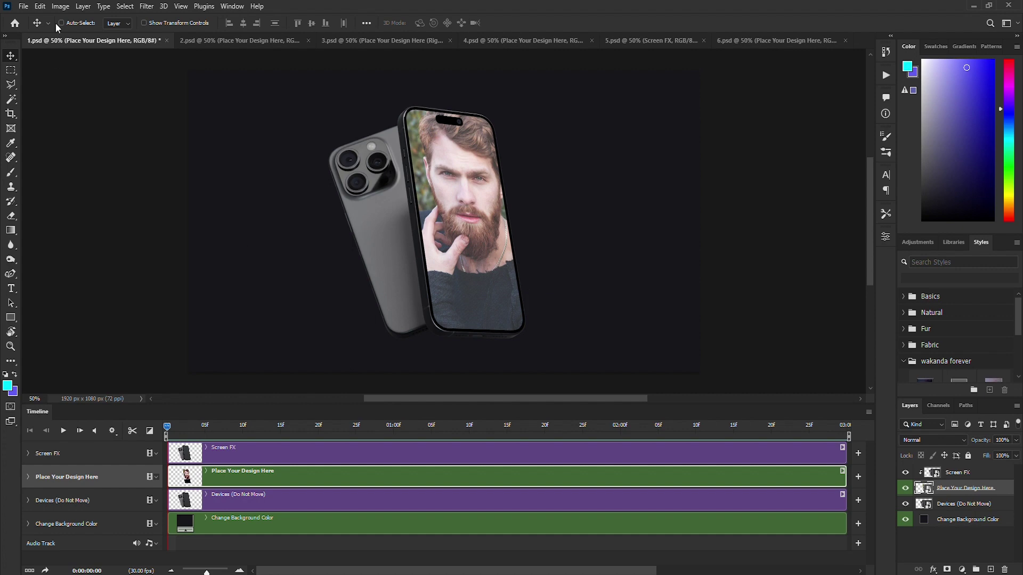
# Render the animation as the video 1.mp4 in H.264 High Quality at 1920 x 1080 and 30 fps into the chosen folder
pyautogui.click(23, 6)
pyautogui.moveTo(104, 187)
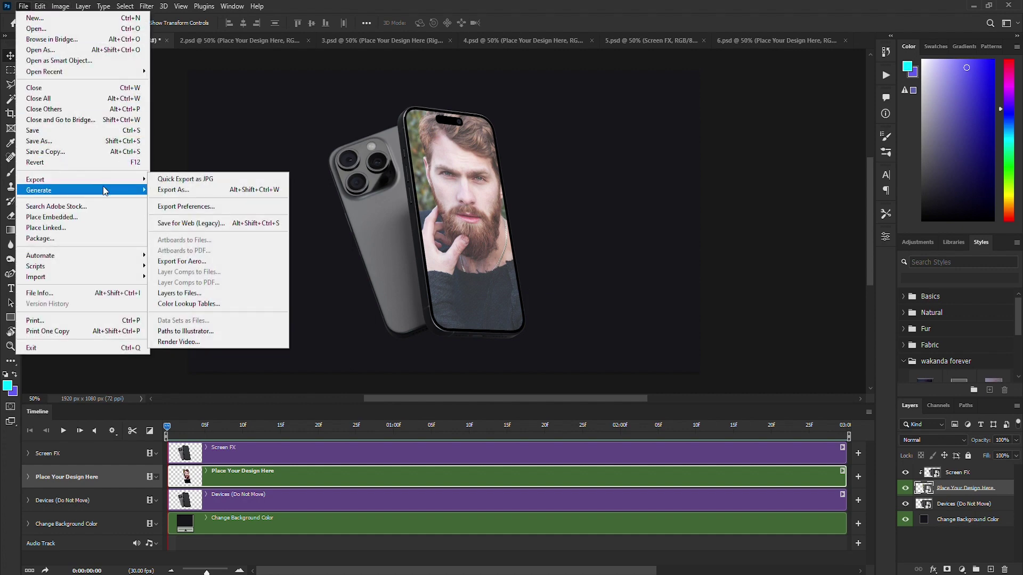
pyautogui.click(206, 343)
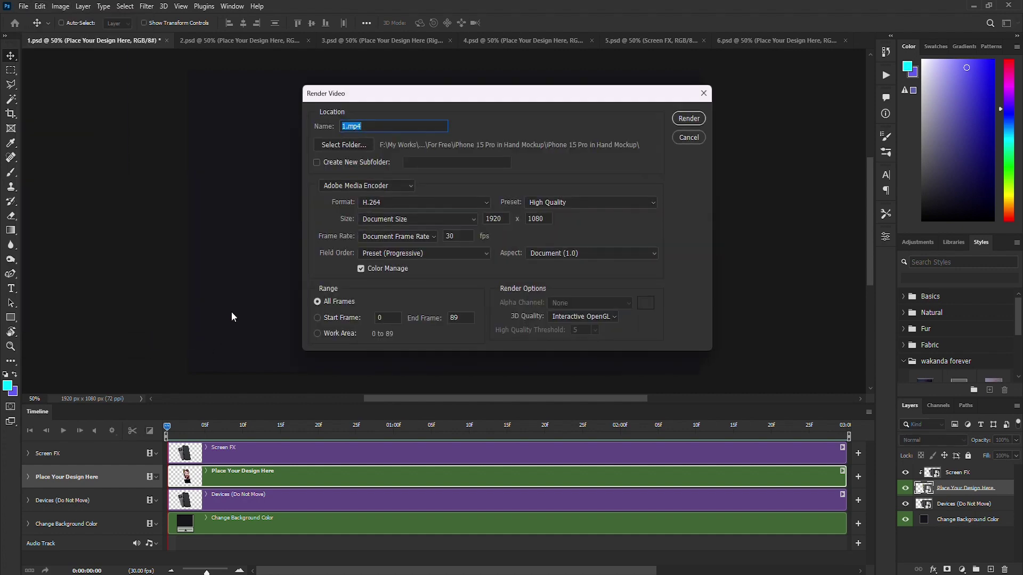
pyautogui.click(360, 146)
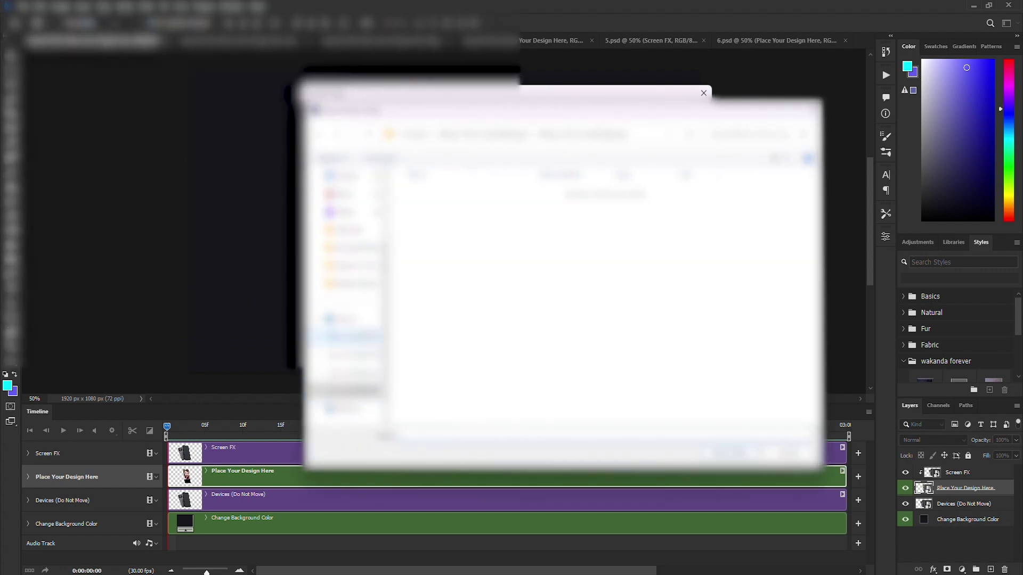
pyautogui.click(346, 373)
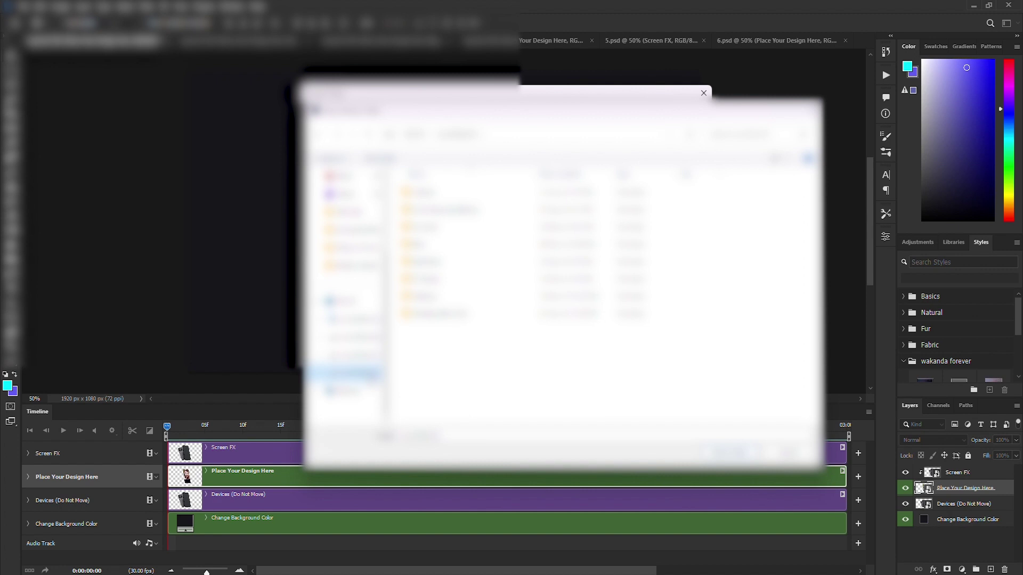
pyautogui.doubleClick(416, 297)
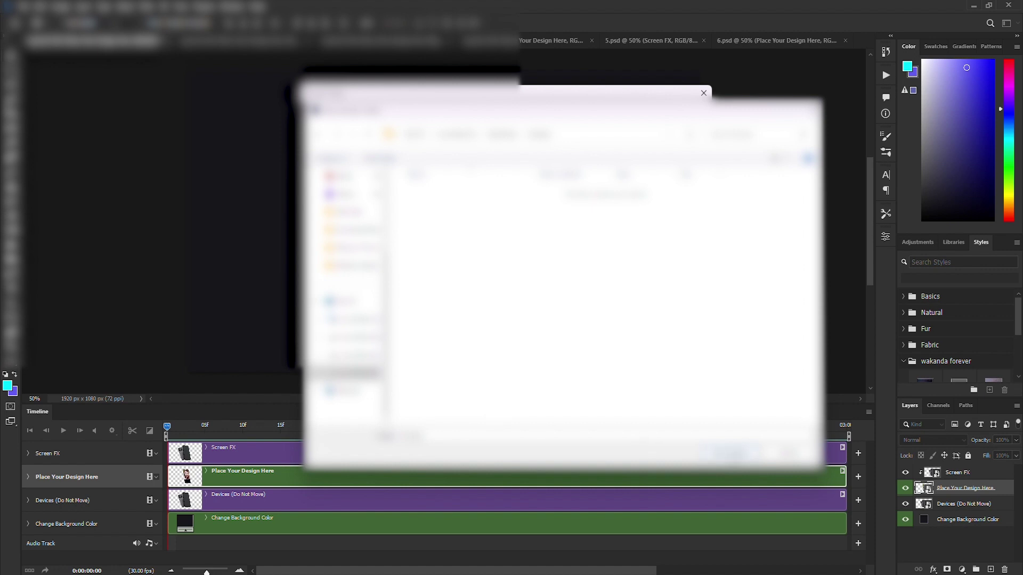
pyautogui.click(732, 453)
pyautogui.click(684, 119)
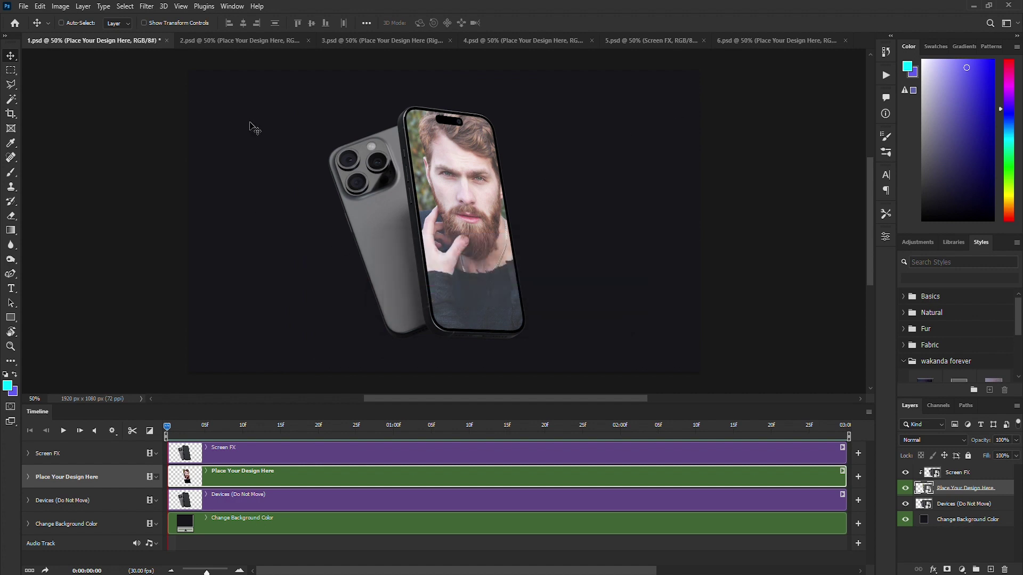
# Open the right phone's design smart object in 3.psd and copy the whole stock photo adler-2611528
pyautogui.click(368, 42)
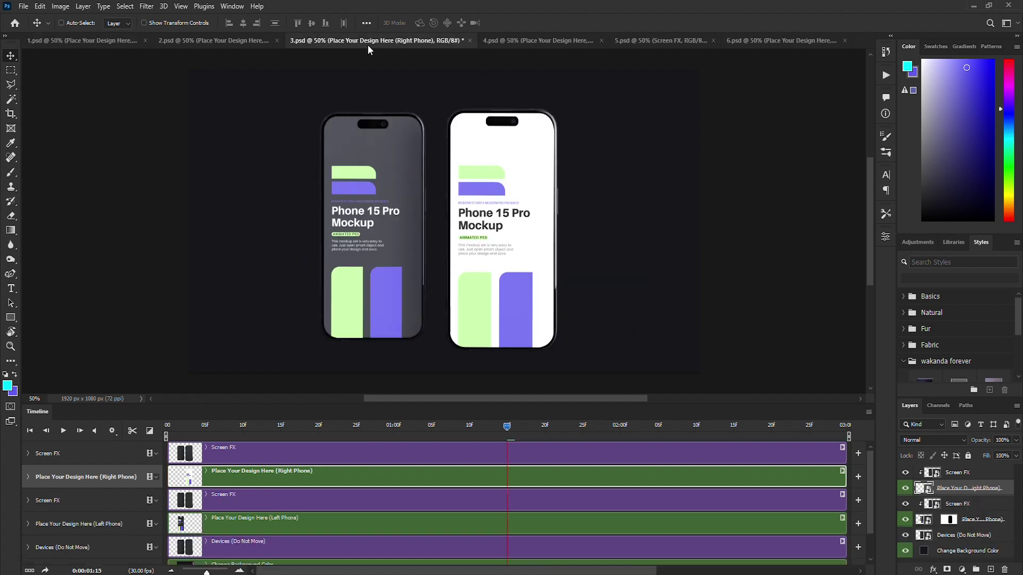
pyautogui.doubleClick(923, 488)
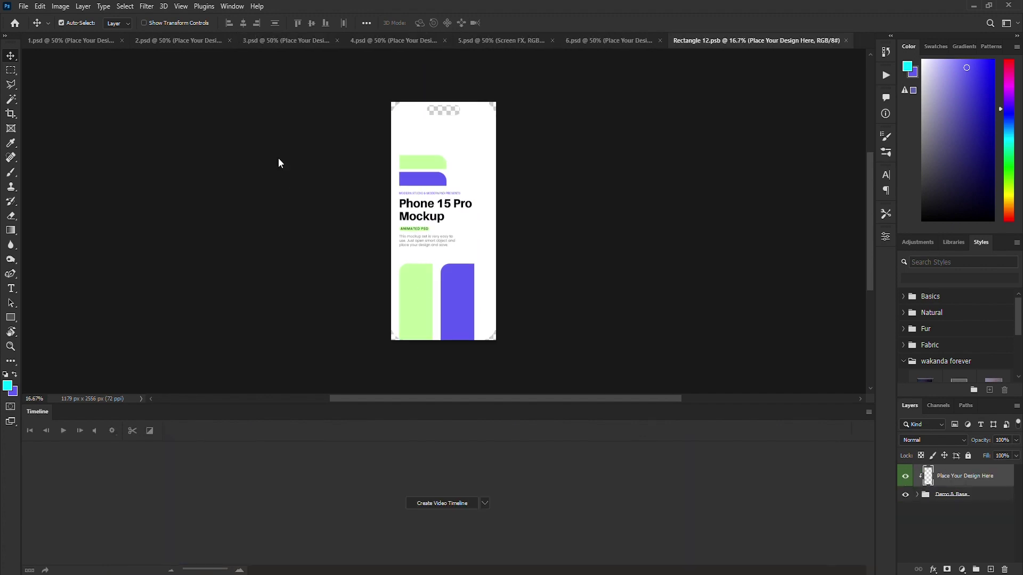
pyautogui.hotkey('ctrl', 'o')
pyautogui.click(359, 269)
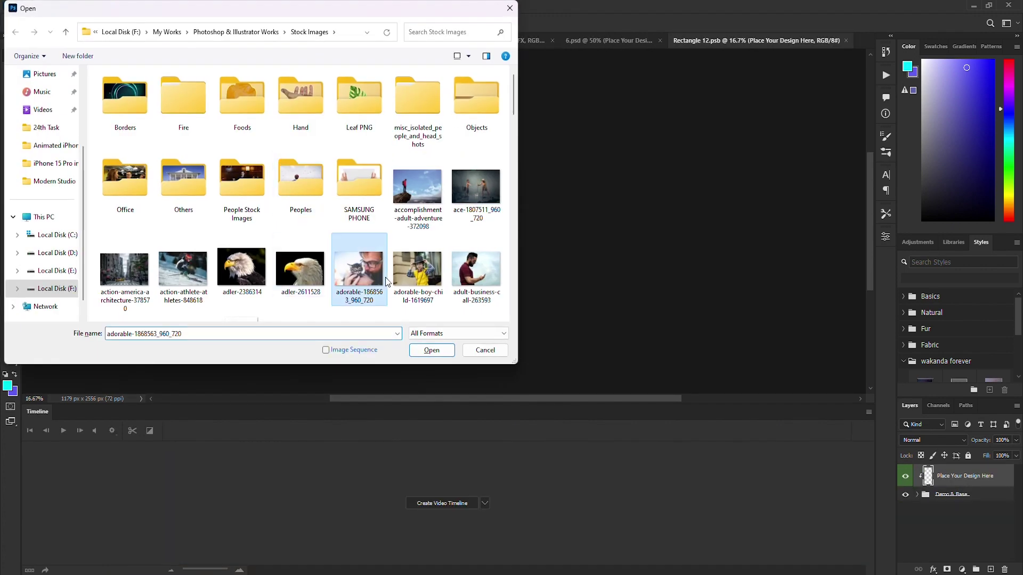
pyautogui.doubleClick(306, 279)
pyautogui.hotkey('ctrl', 'a')
pyautogui.hotkey('ctrl', 'w')
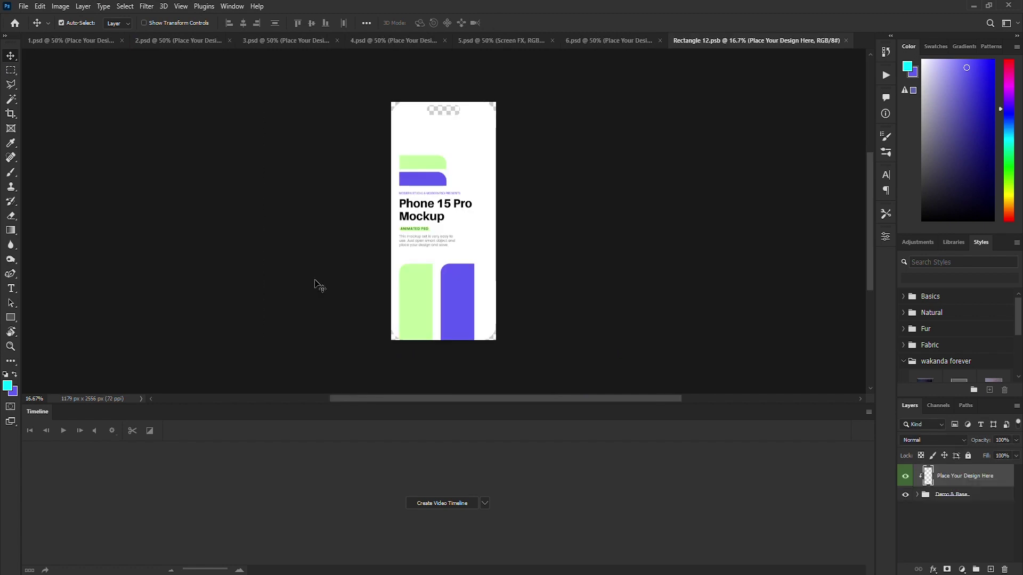
# Paste the eagle photo into Rectangle 12.psb and centre it horizontally on the canvas
pyautogui.hotkey('ctrl', 'v')
pyautogui.hotkey('ctrl', 'a')
pyautogui.click(243, 22)
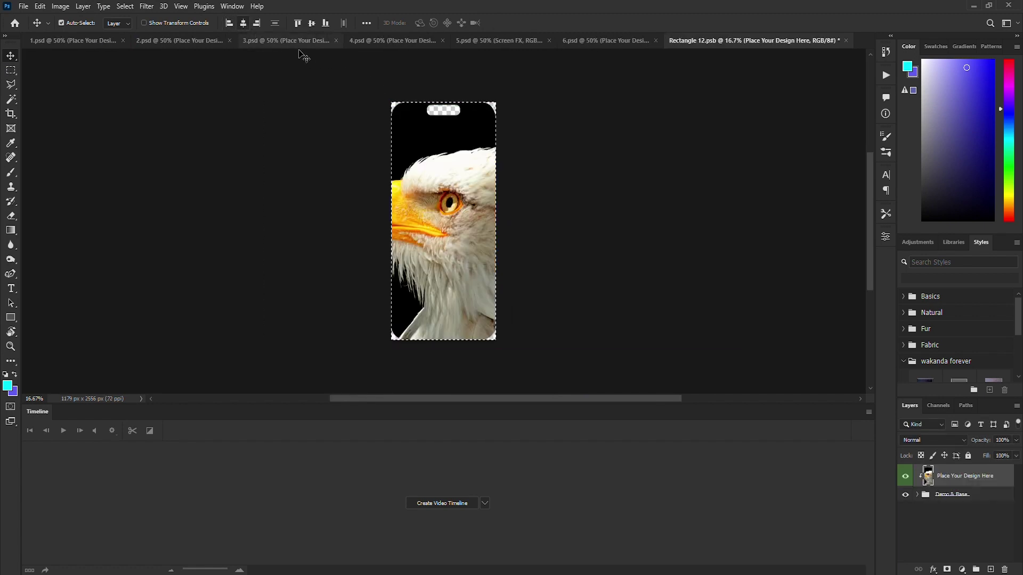
# Shift the eagle photo right so the beak and eye fill the phone screen, and save and close Rectangle 12.psb
pyautogui.hotkey('ctrl', 't')
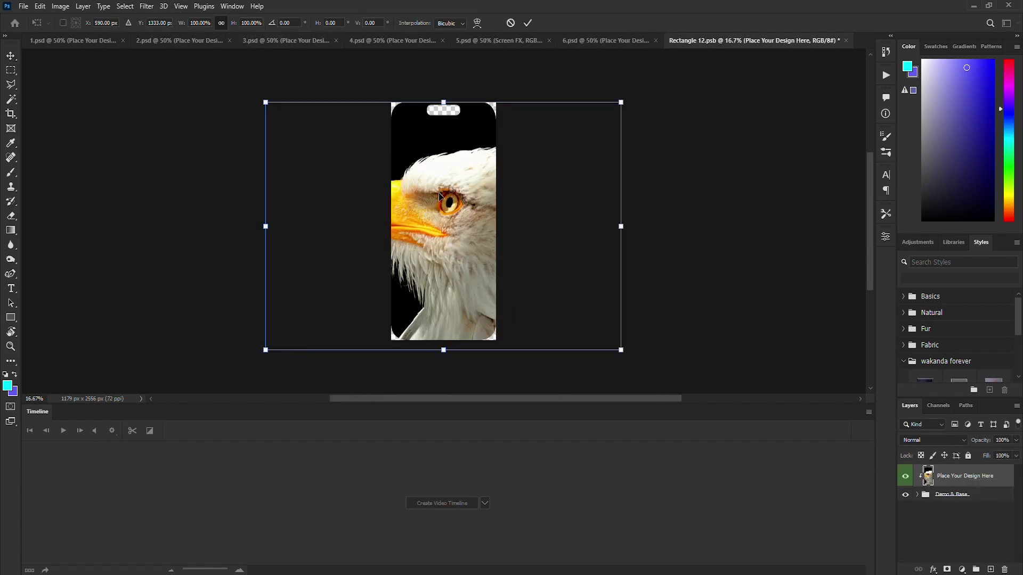
pyautogui.press('Return')
pyautogui.moveTo(440, 198); pyautogui.dragTo(469, 196)
pyautogui.hotkey('ctrl', 's')
pyautogui.hotkey('ctrl', 'w')
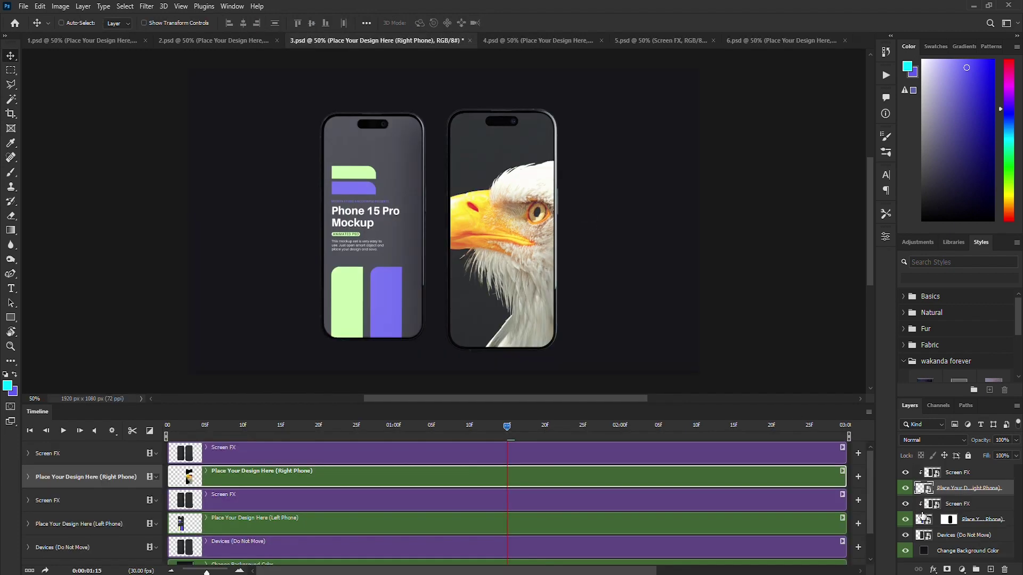
# Open the left phone's design smart object in 3.psd and copy the whole stock photo action-athlete-athletes-848618.jpg
pyautogui.doubleClick(923, 522)
pyautogui.hotkey('ctrl', 'o')
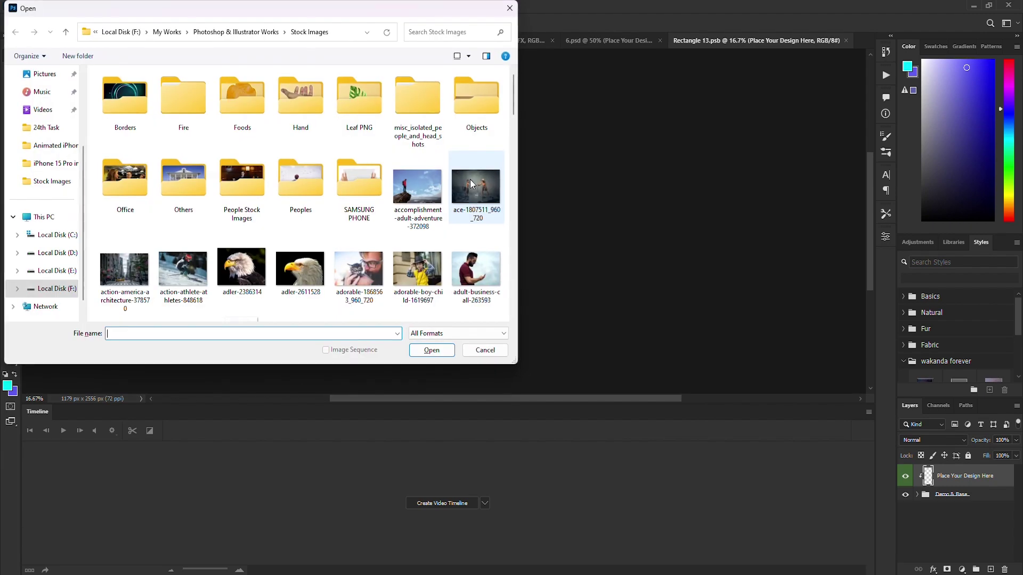
pyautogui.click(179, 286)
pyautogui.doubleClick(177, 282)
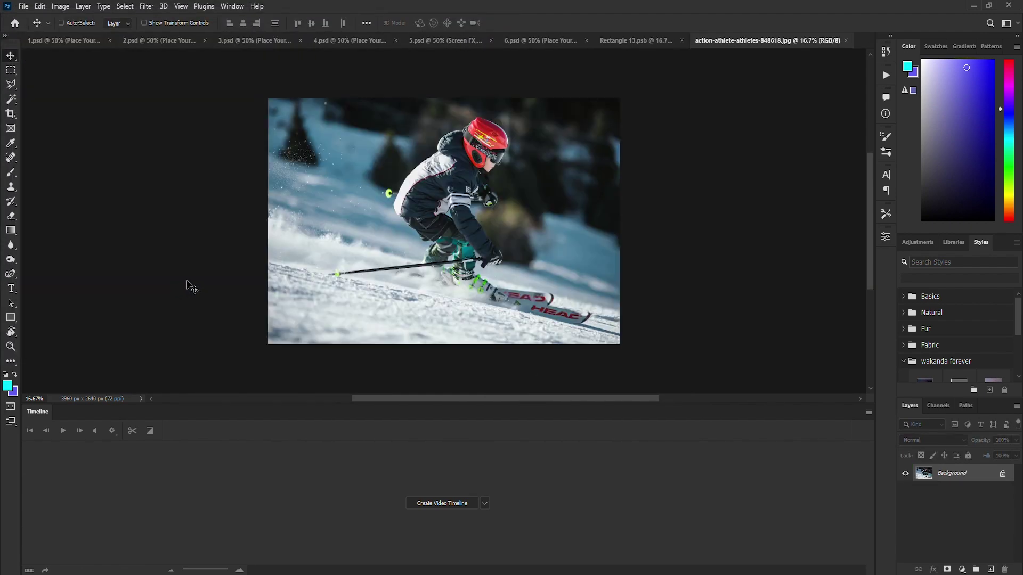
pyautogui.hotkey('ctrl', 'a')
pyautogui.hotkey('ctrl', 'c')
pyautogui.hotkey('ctrl', 'w')
# Paste the skier photo into Rectangle 13.psb and position it so the skier fills the phone screen area
pyautogui.hotkey('ctrl', 'v')
pyautogui.moveTo(247, 282); pyautogui.dragTo(490, 304)
pyautogui.hotkey('ctrl', 't')
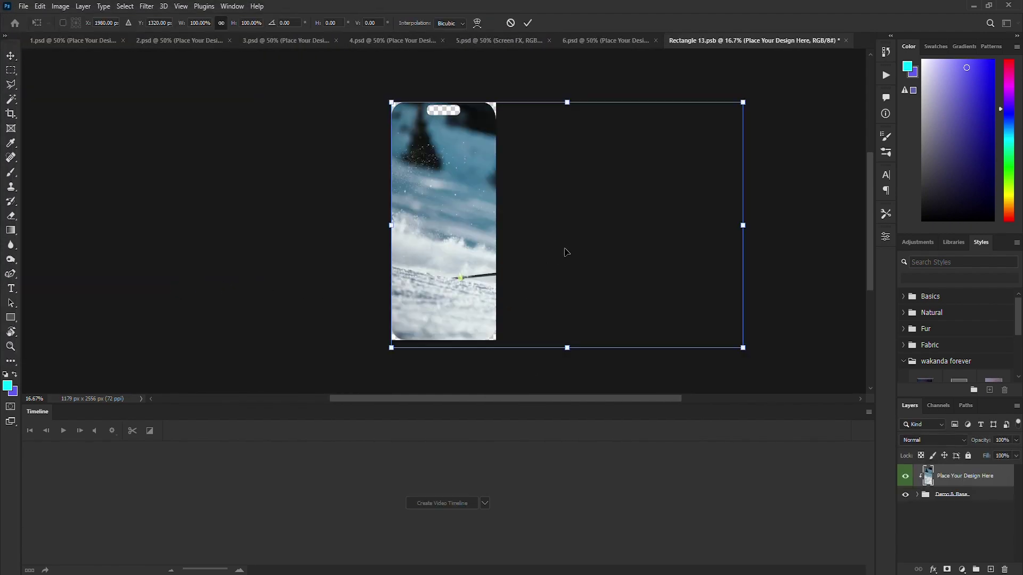
pyautogui.moveTo(563, 251); pyautogui.dragTo(424, 241)
pyautogui.press('Return')
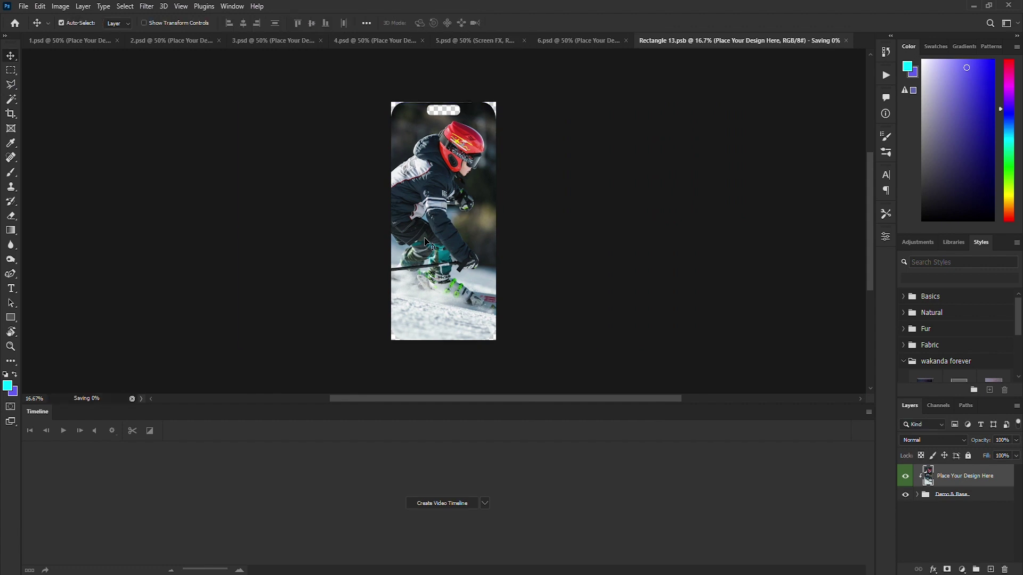
# Save and close Rectangle 13.psb, and play the 3.psd animation from its first frame, stopping partway through at 0:00:01:12
pyautogui.hotkey('ctrl', 's')
pyautogui.hotkey('ctrl', 'w')
pyautogui.click(30, 431)
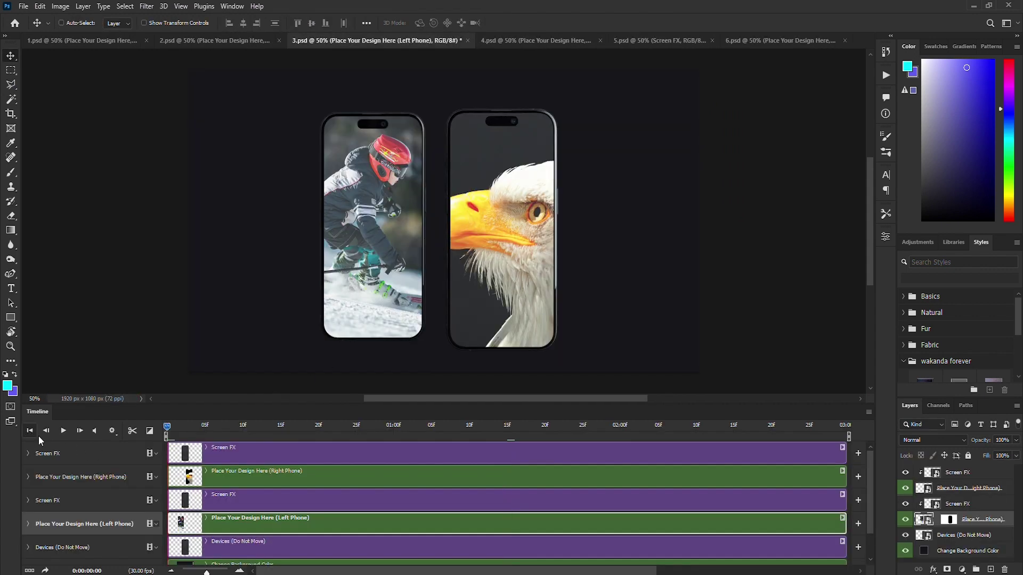
pyautogui.click(62, 430)
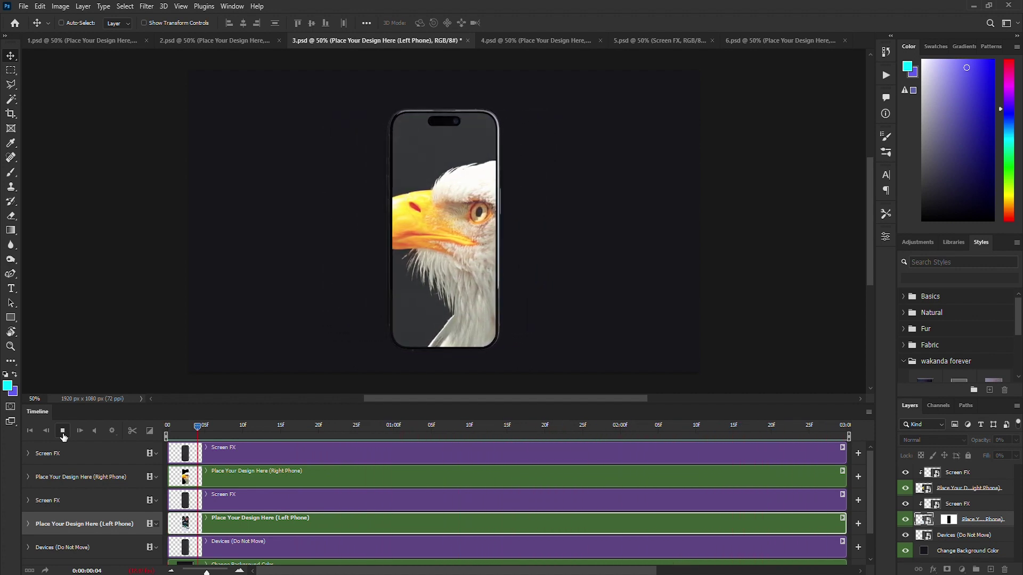
pyautogui.click(63, 431)
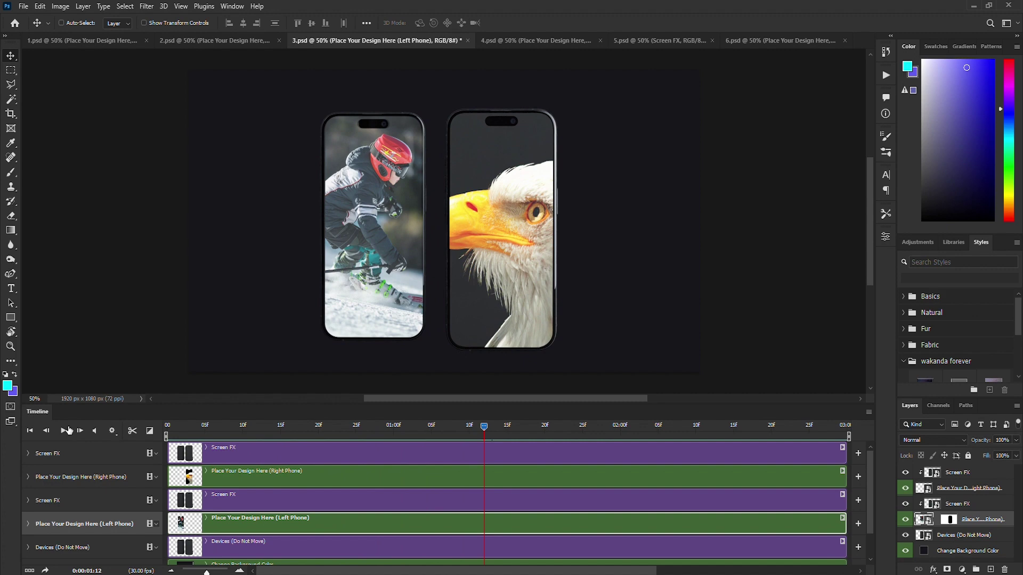
pyautogui.click(23, 6)
pyautogui.moveTo(80, 180)
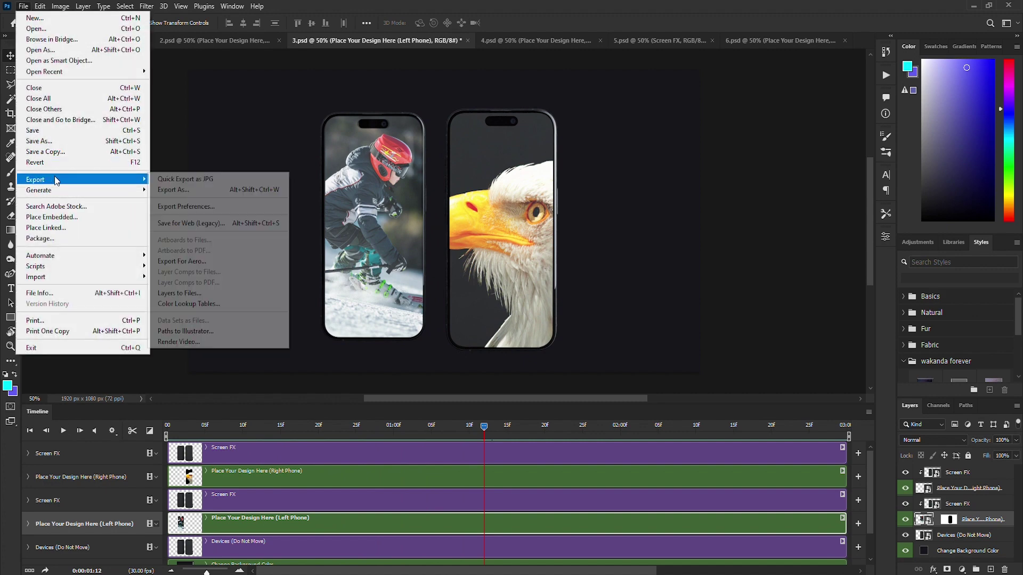
pyautogui.click(201, 180)
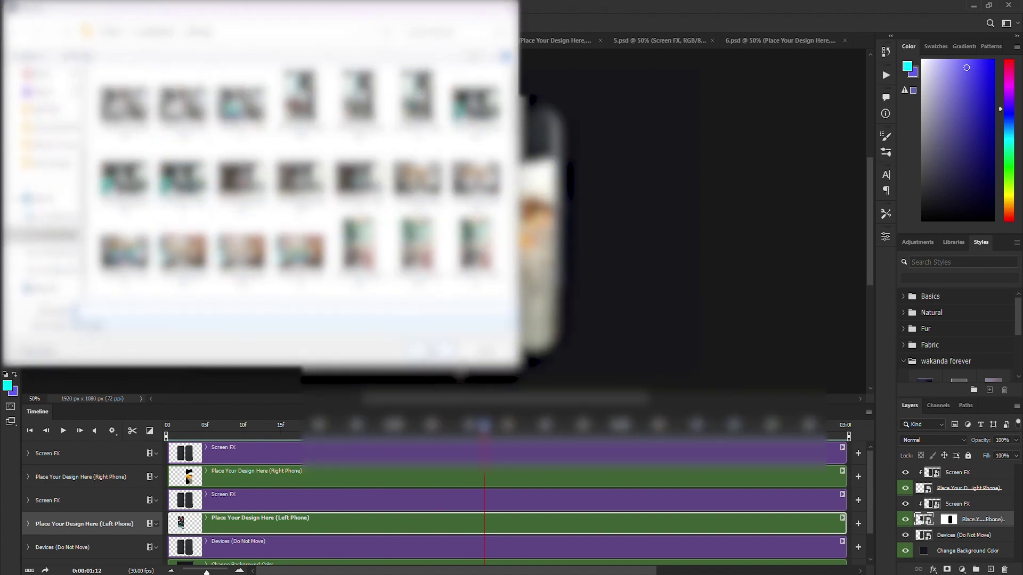
pyautogui.click(480, 350)
# Export the 3.psd animation with Save for Web as a GIF 800 px wide, saved as 3 in the Renders folder
pyautogui.click(24, 8)
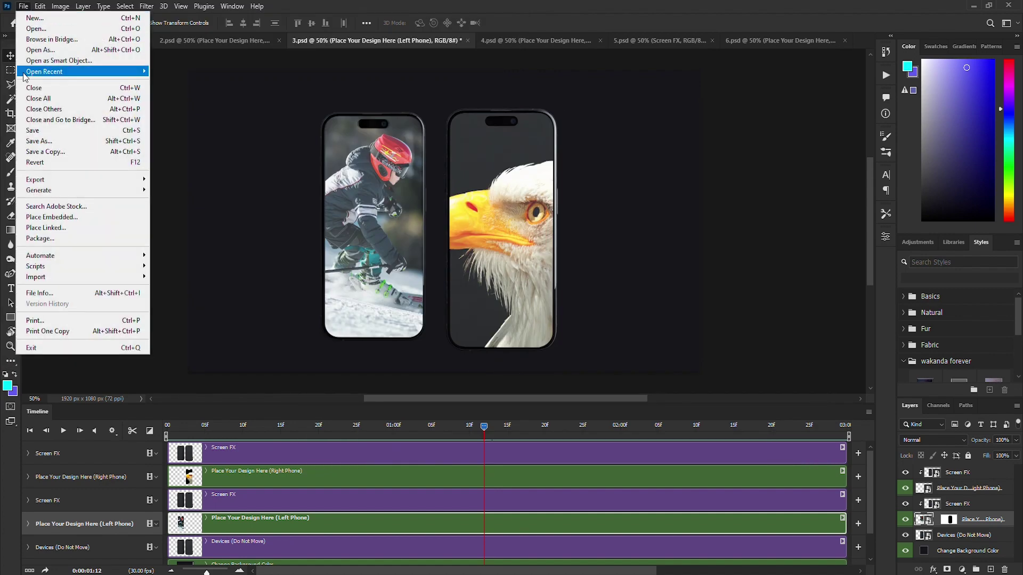
pyautogui.moveTo(72, 185)
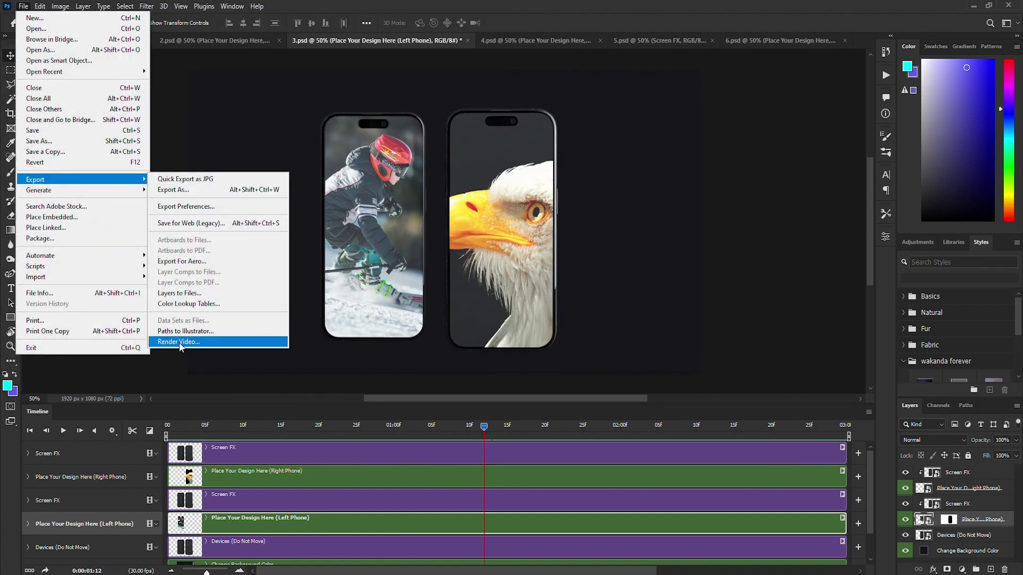
pyautogui.click(208, 228)
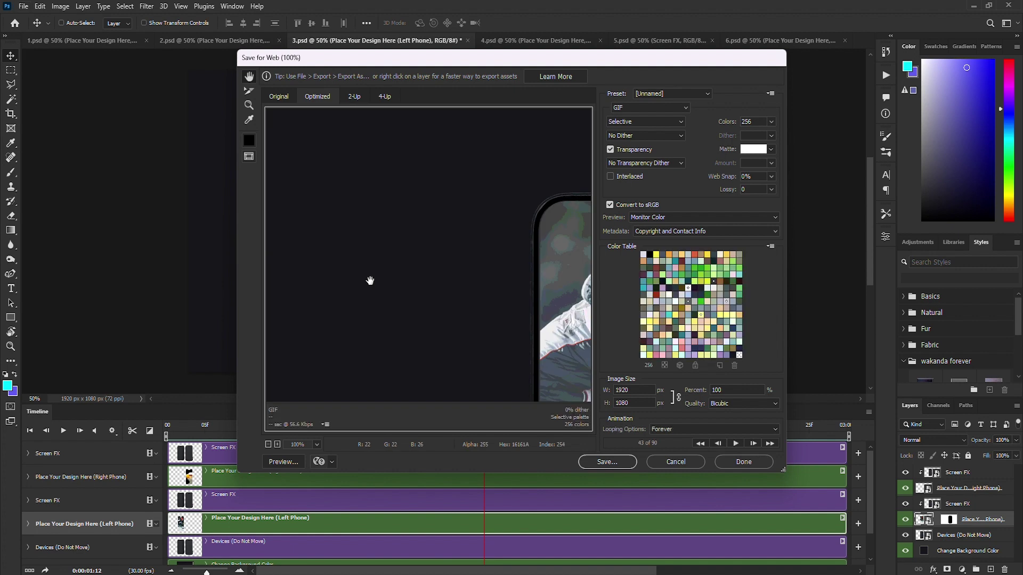
pyautogui.click(268, 444)
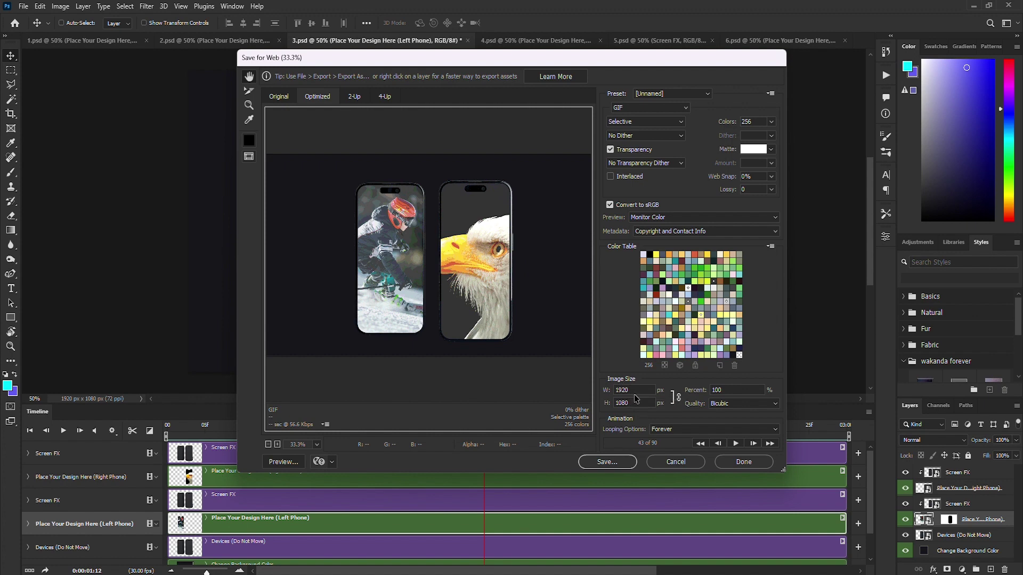
pyautogui.write('800')
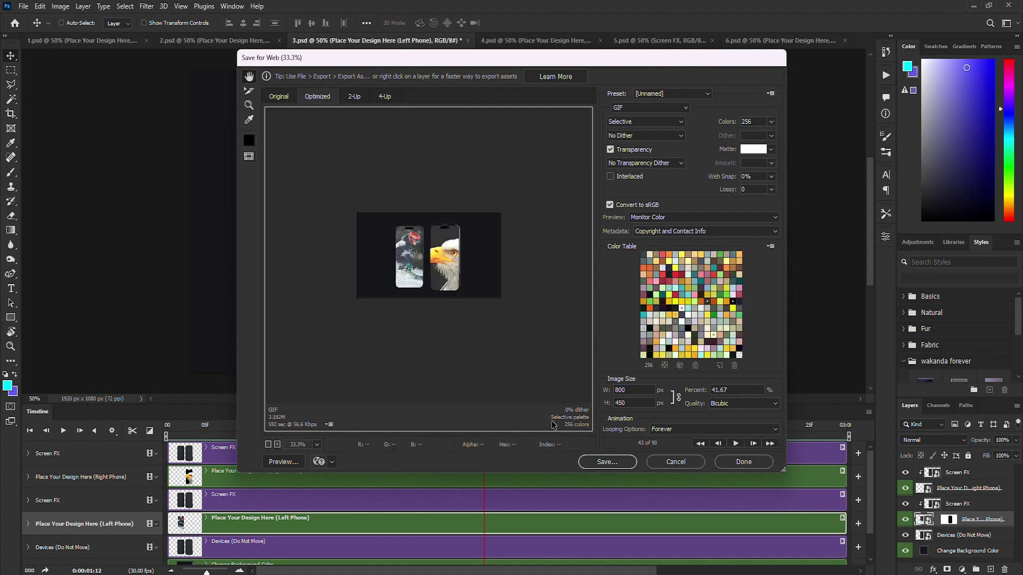
pyautogui.click(598, 466)
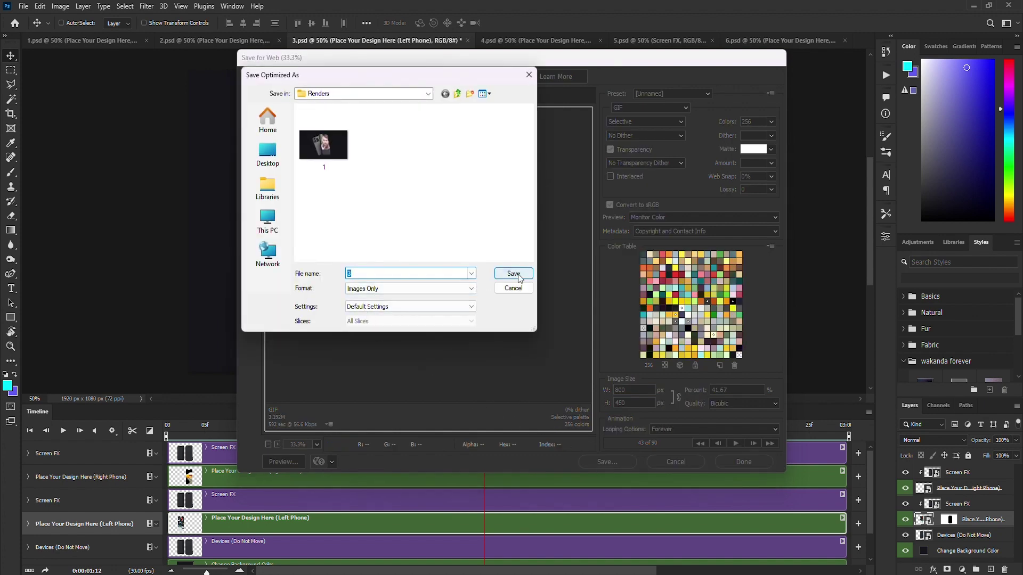
pyautogui.click(519, 278)
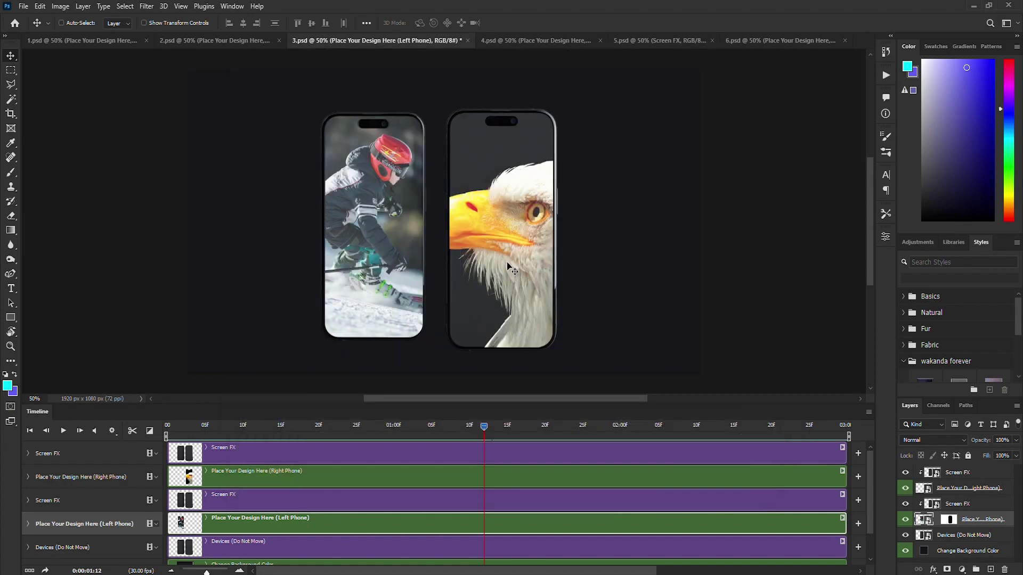
# Switch to the Renders folder in File Explorer and play 1.gif, 1.mp4 and 3.gif one after another, closing each viewer
pyautogui.click(149, 130)
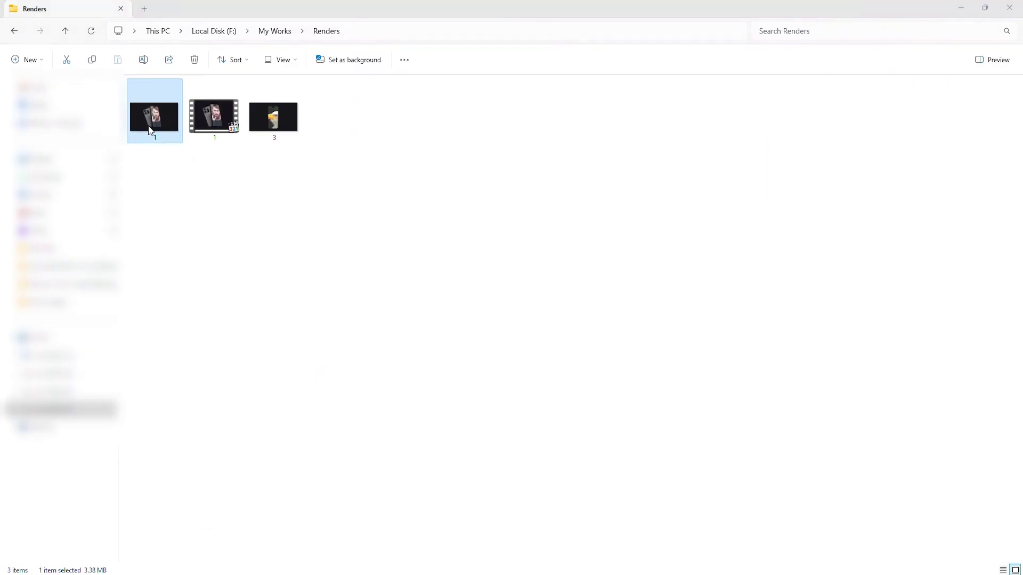
pyautogui.doubleClick(150, 131)
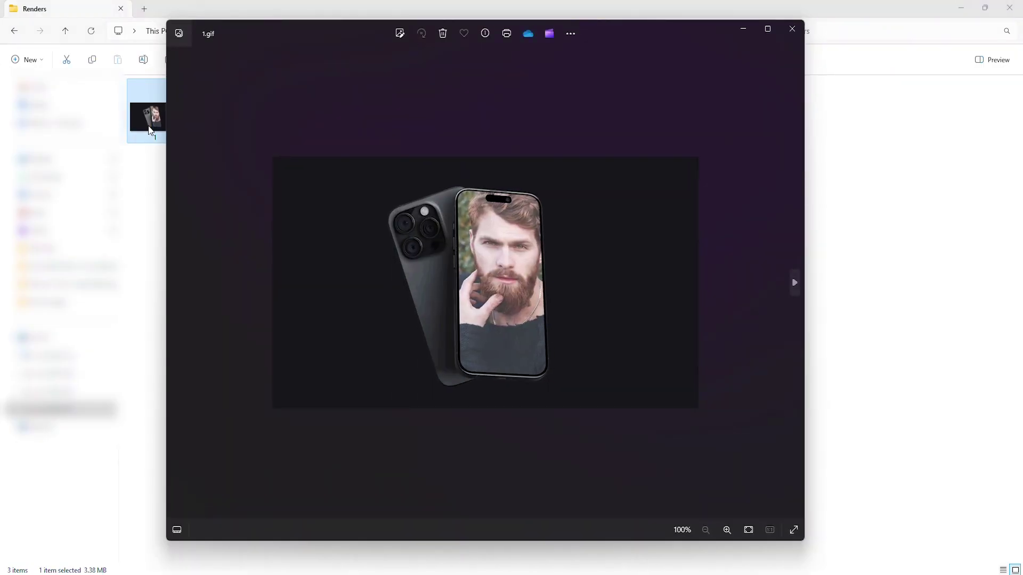
pyautogui.click(795, 28)
pyautogui.doubleClick(235, 130)
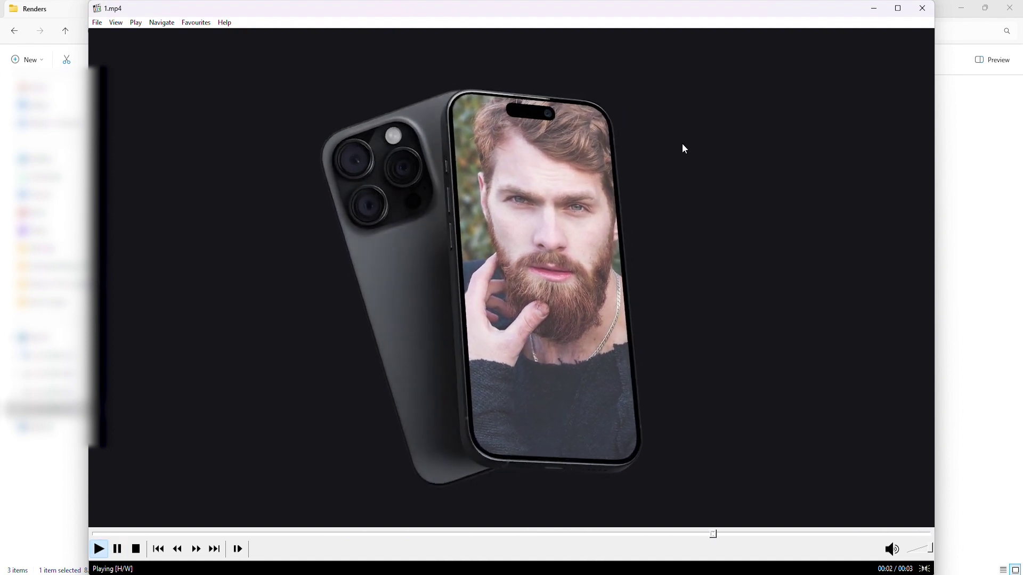
pyautogui.click(922, 8)
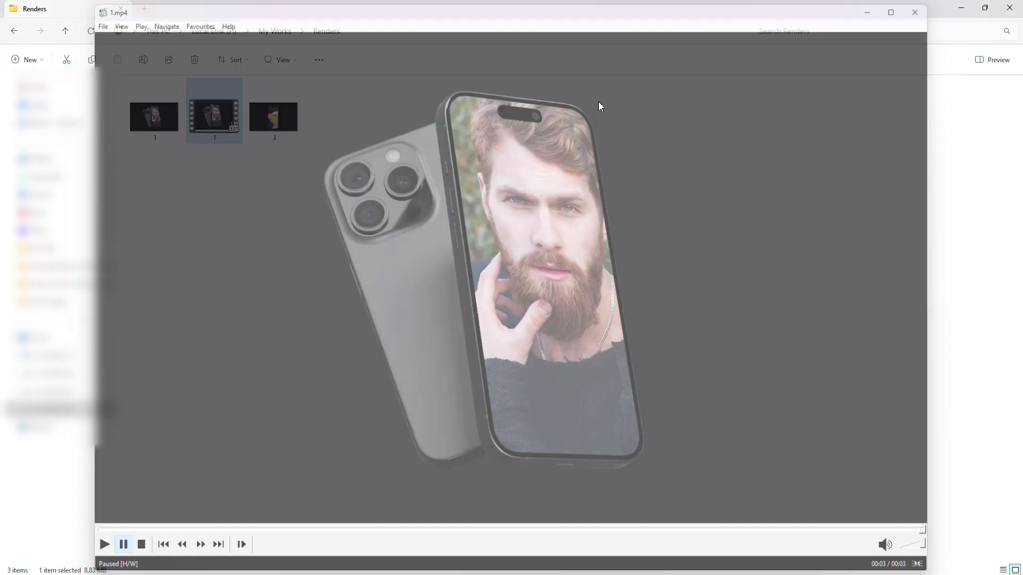
pyautogui.doubleClick(289, 110)
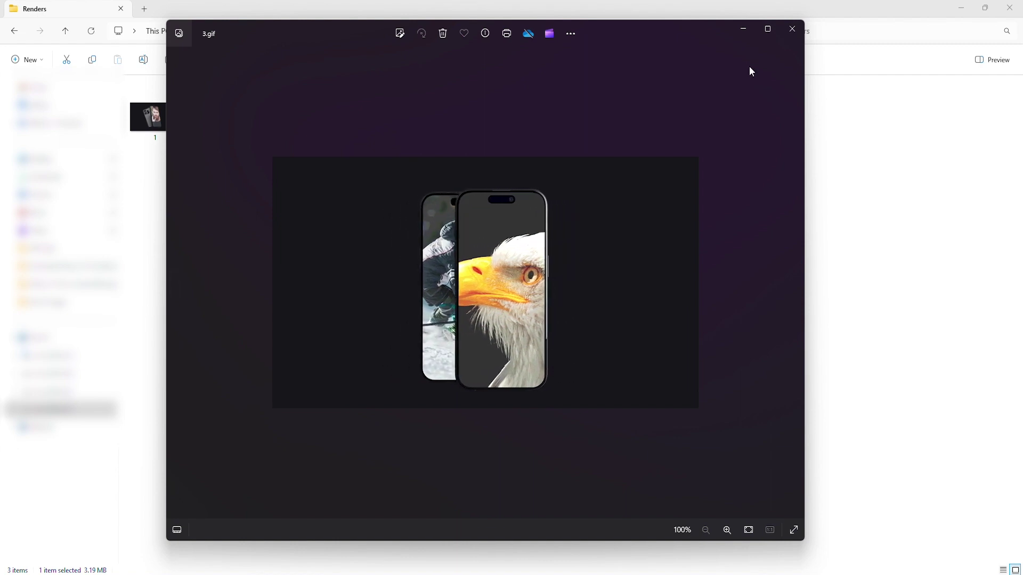
pyautogui.click(793, 30)
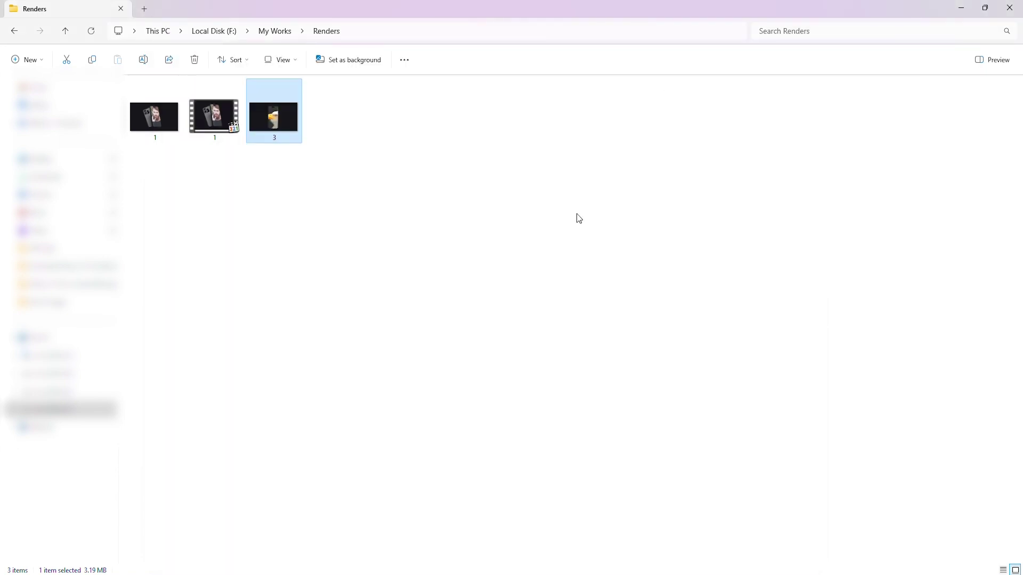